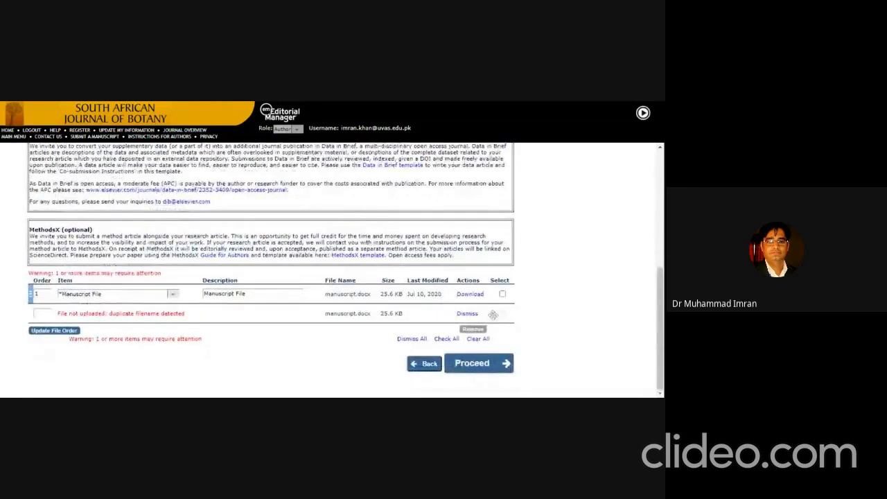
- Dismiss the duplicate manuscript.docx entry and attach Covering Letter.doc as the Cover Letter item
click(469, 315)
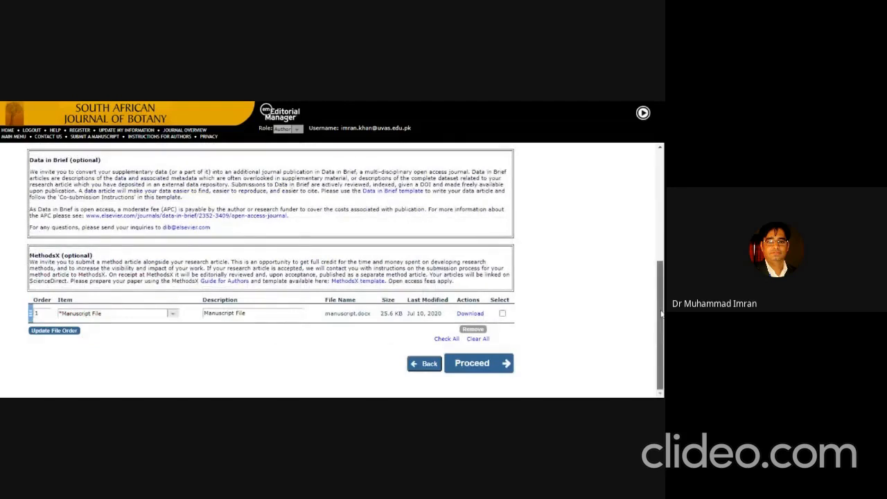
drag(660, 315, 659, 211)
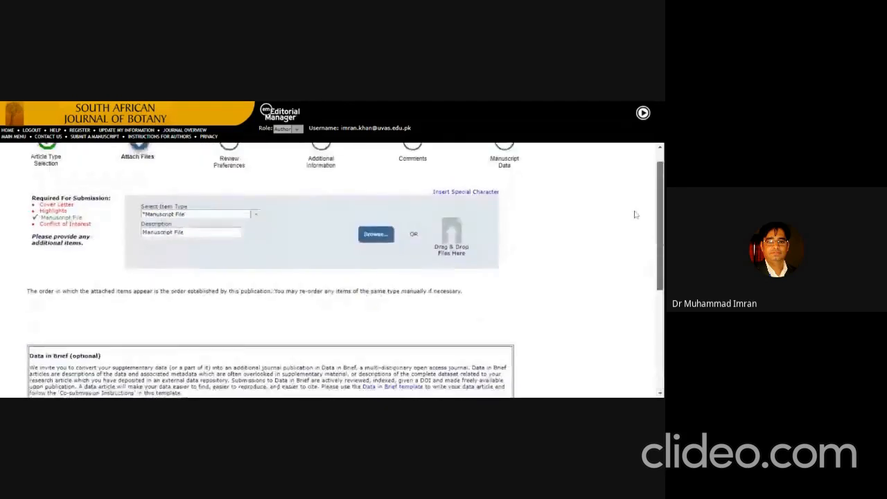
click(230, 227)
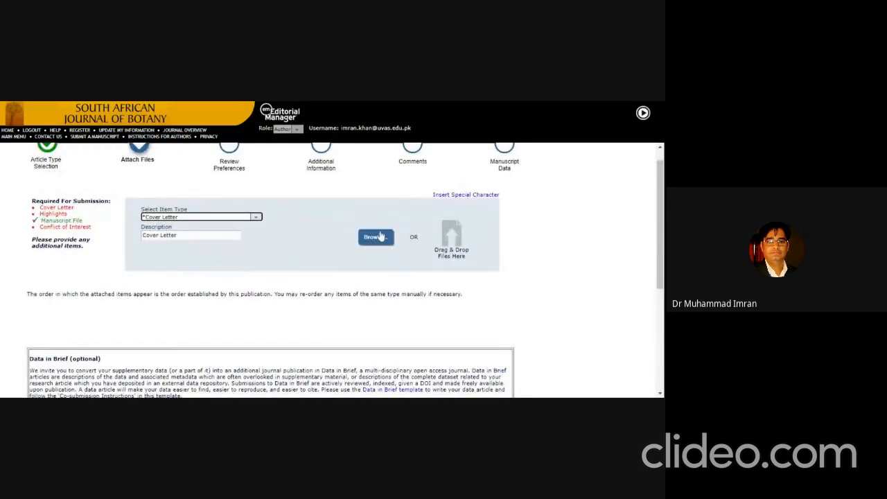
click(380, 236)
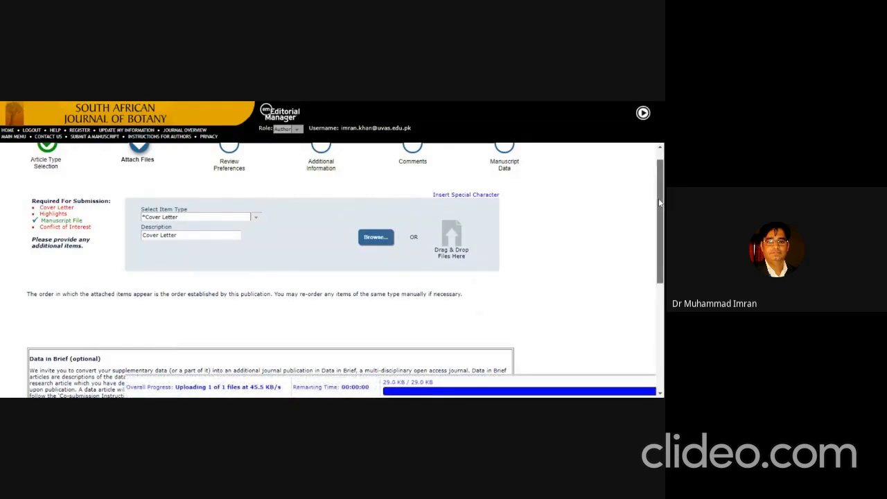
scroll(660, 203, down, 5)
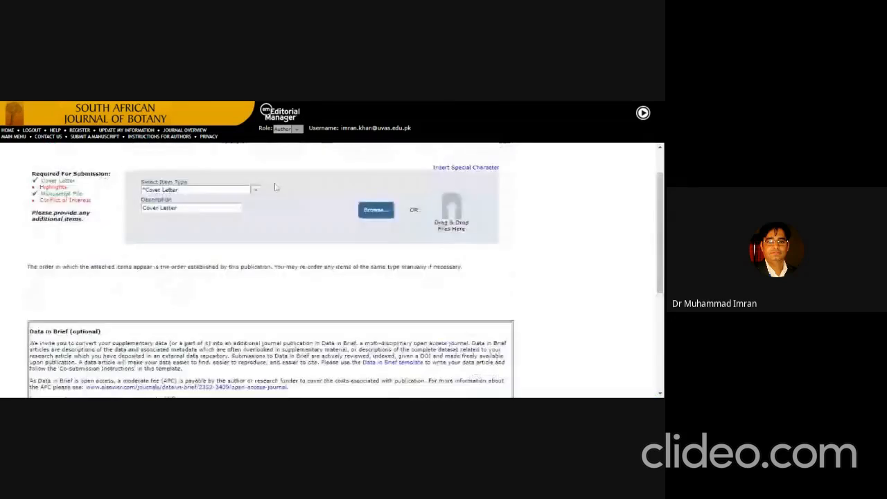
- Attach declaration of interest.docx to the submission as the Conflict of Interest item
scroll(244, 191, up, 5)
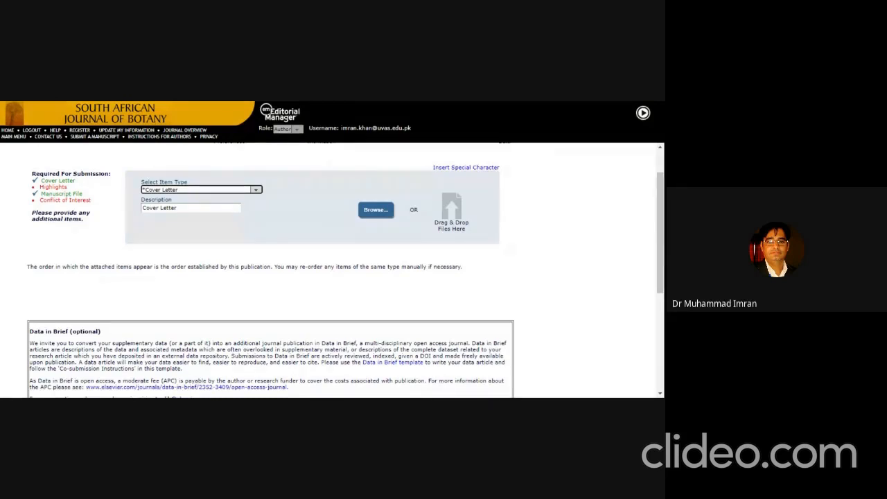
click(169, 216)
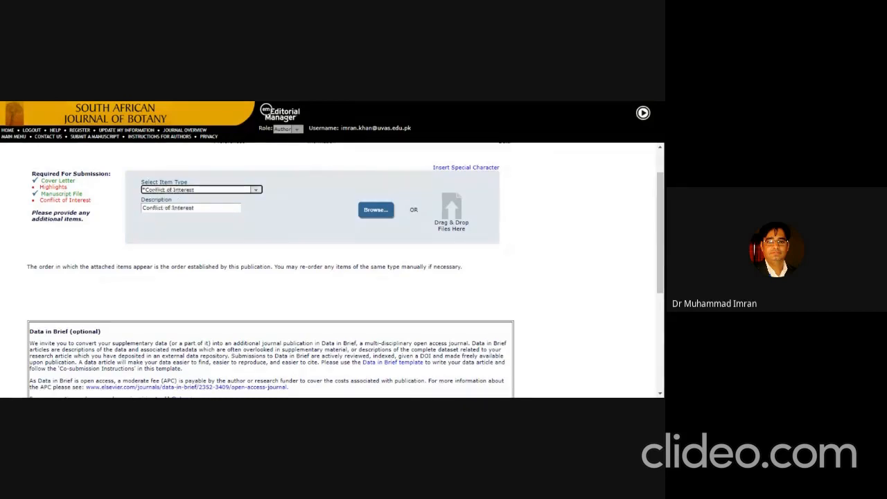
click(378, 214)
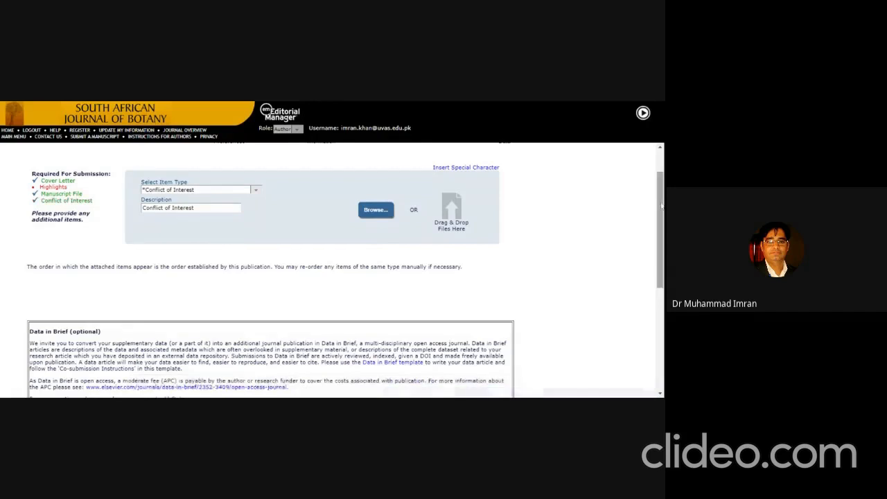
mouse_move(662, 212)
mouse_down()
mouse_move(660, 330)
mouse_move(659, 204)
mouse_up()
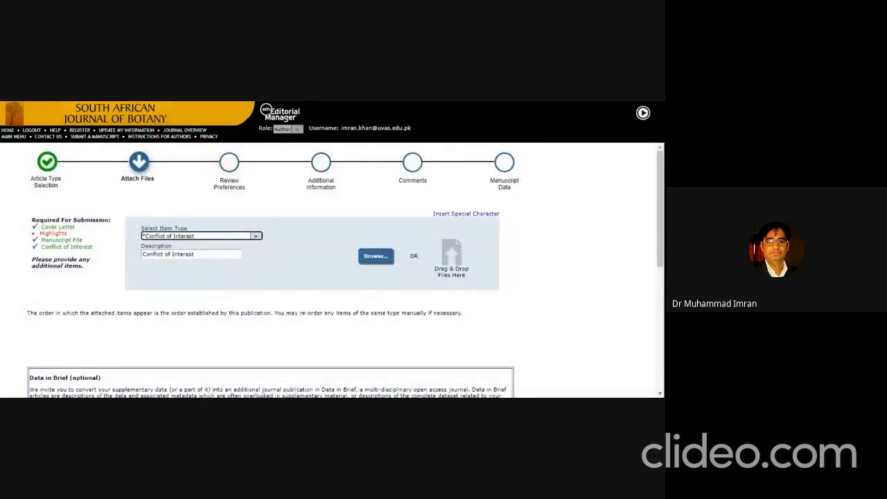
- Attach Research highlightes.doc to the submission as the Highlights item
click(307, 233)
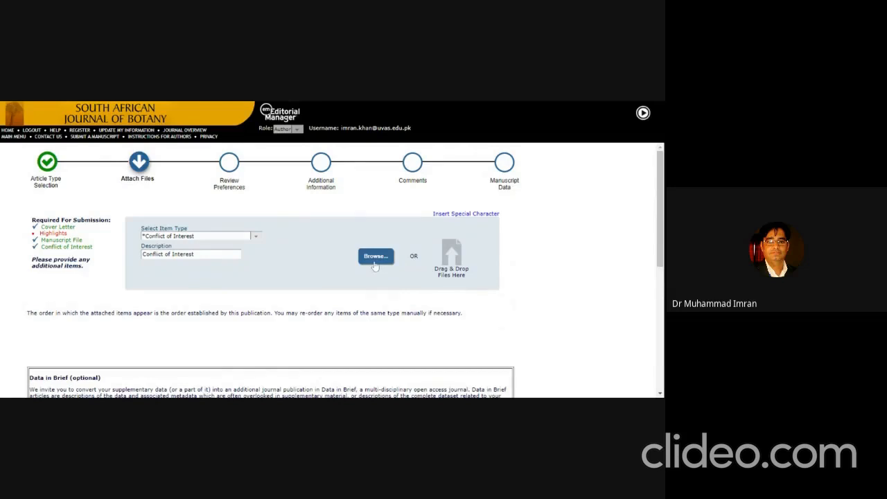
click(223, 245)
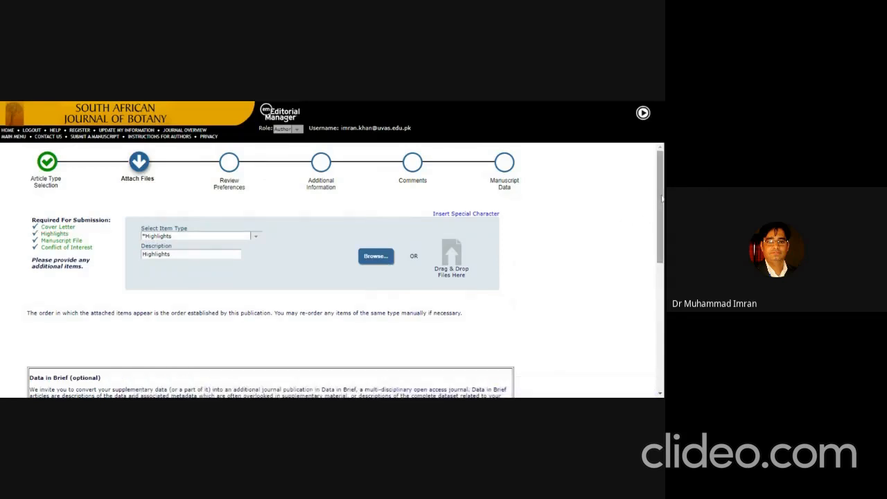
drag(662, 199, 660, 219)
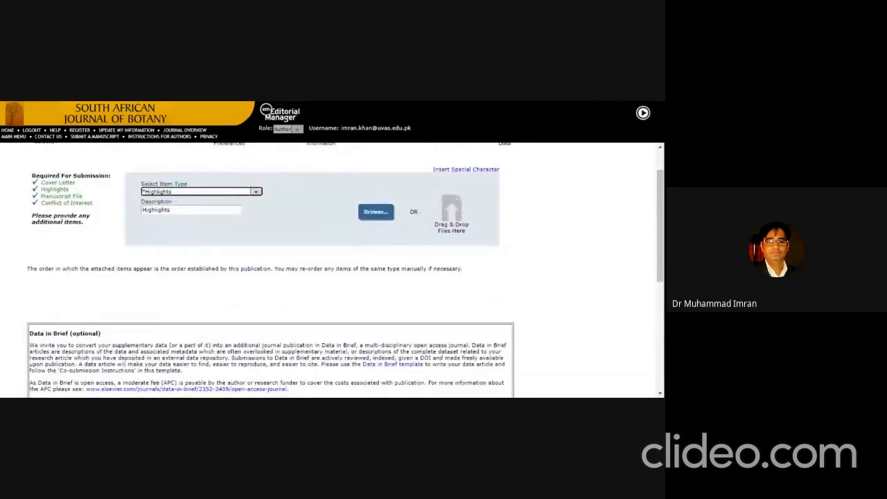
- Attach Figure.docx as a Figure item and tables.docx as a Supplementary Material item
click(174, 228)
click(378, 216)
click(243, 290)
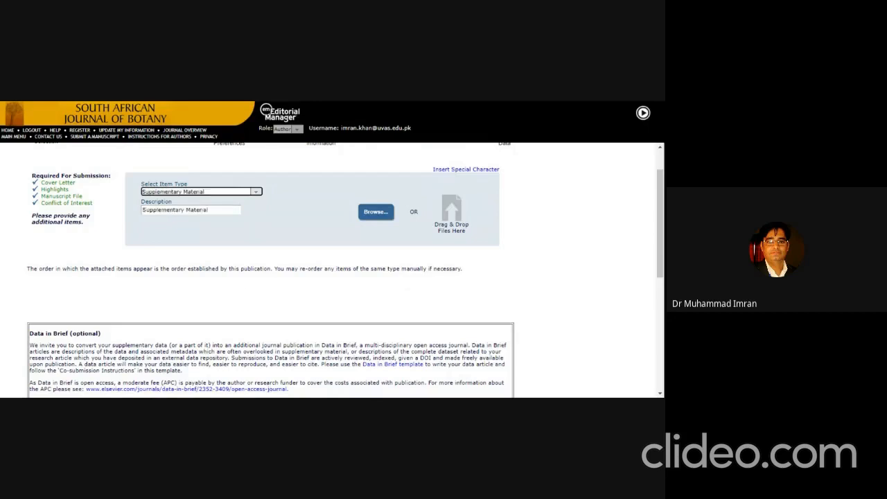
click(388, 213)
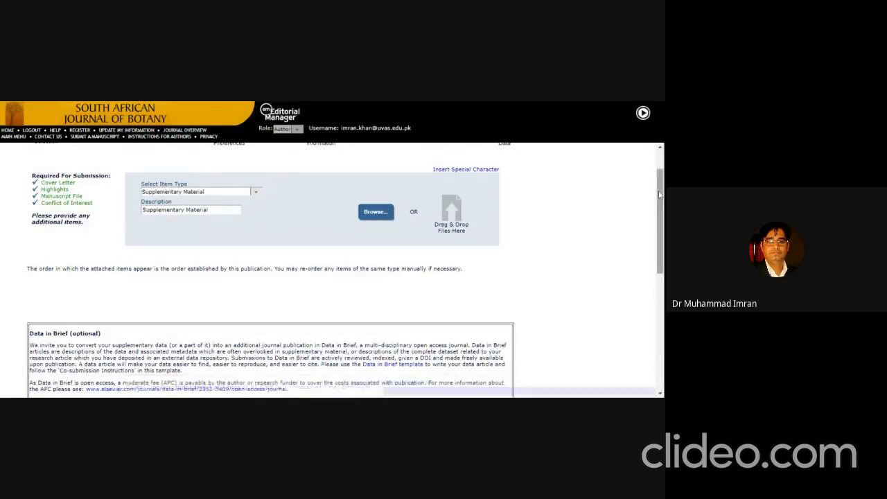
scroll(660, 195, down, 8)
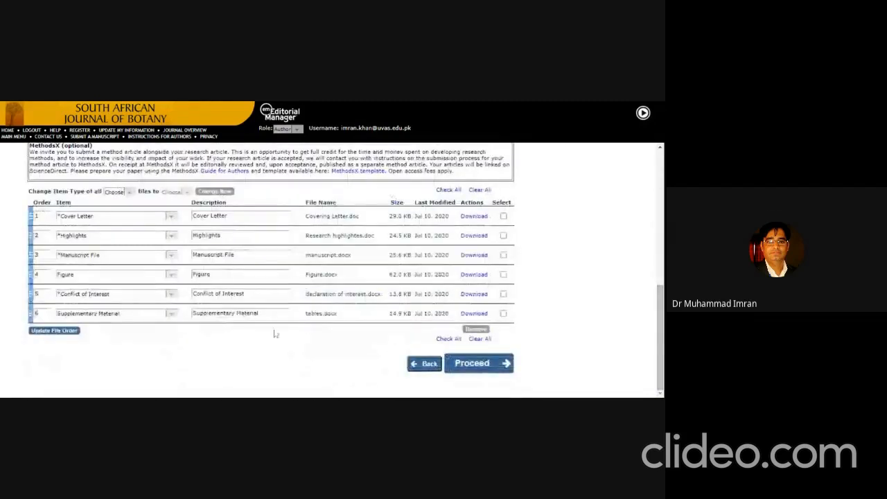
- Change the description of the tables.docx item to "Tables" and proceed to the Review Preferences stage
click(258, 313)
key(BackSpace)
key(BackSpace)
key(BackSpace)
key(BackSpace)
key(BackSpace)
key(BackSpace)
key(BackSpace)
key(BackSpace)
key(BackSpace)
key(BackSpace)
key(BackSpace)
key(BackSpace)
key(BackSpace)
key(BackSpace)
key(BackSpace)
key(BackSpace)
key(BackSpace)
key(BackSpace)
key(BackSpace)
key(BackSpace)
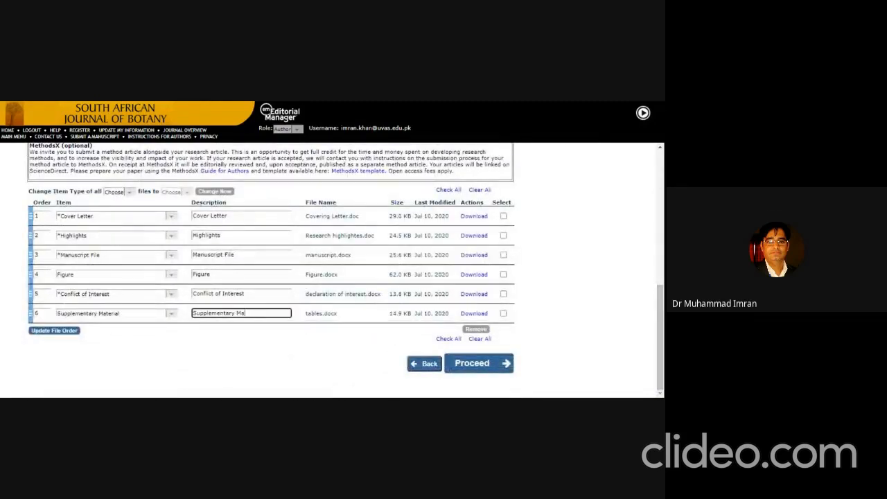
text(Tables)
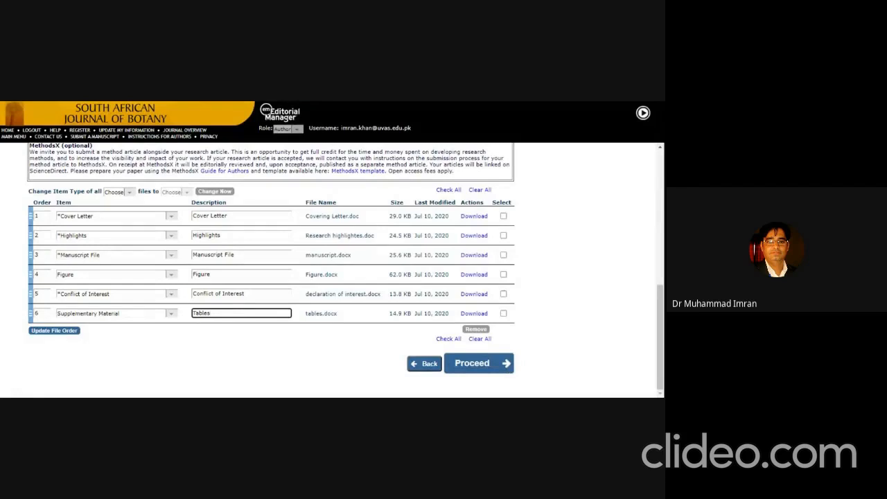
click(488, 365)
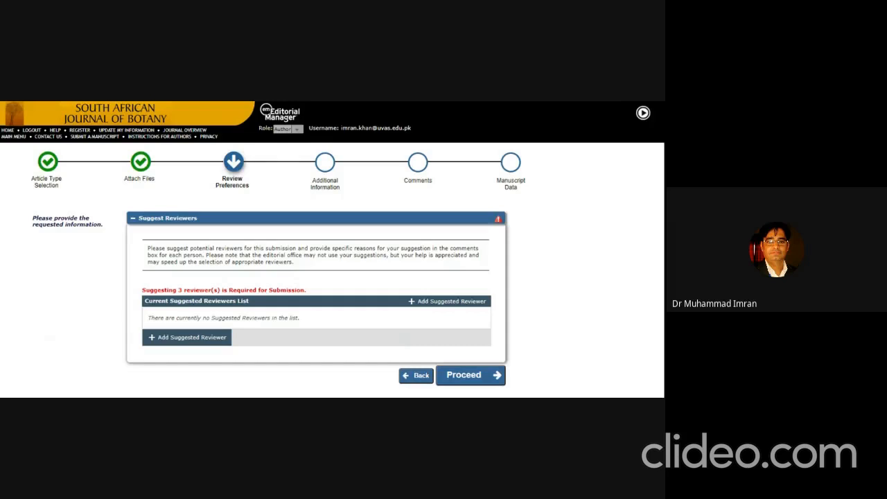
- Start adding a suggested reviewer and enter the reviewer's first and last names in their separate fields
click(206, 340)
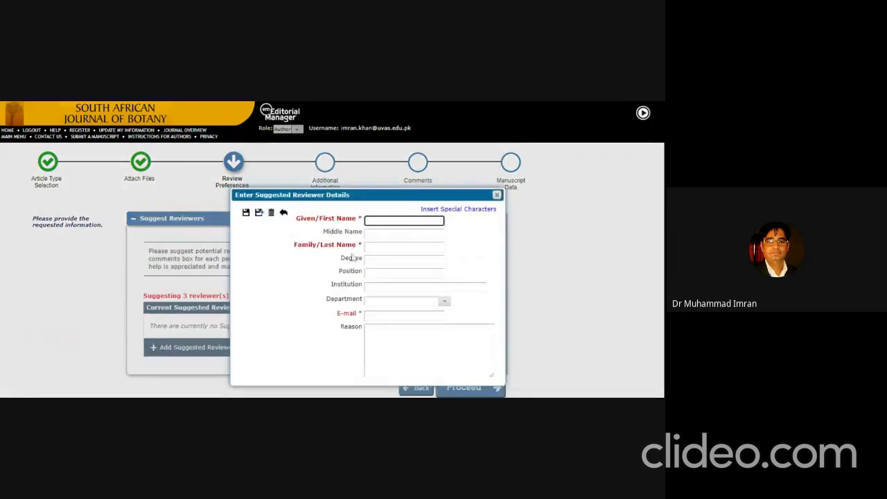
text(Joachim Venus)
key(BackSpace)
drag(392, 220, 411, 220)
key(ctrl+x)
key(Tab)
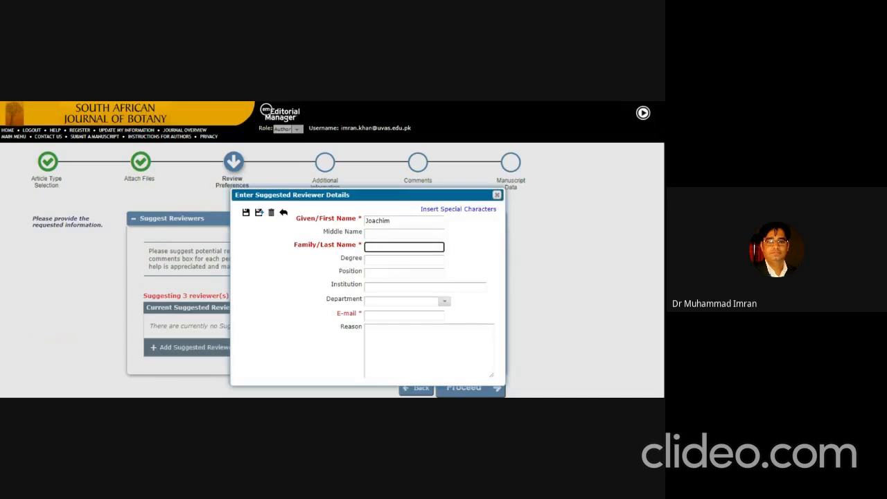
key(ctrl+v)
key(Tab)
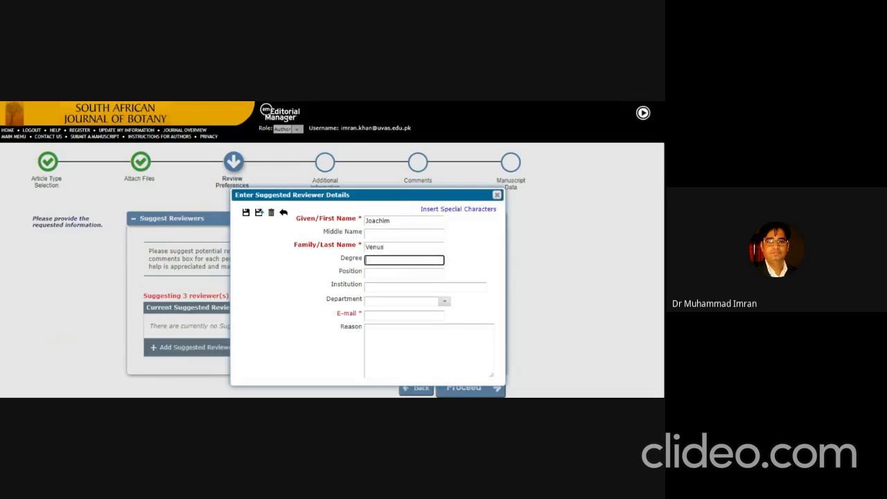
- Set the suggested reviewer's degree to PhD and position to Professor
text(PhD)
key(Tab)
text(P)
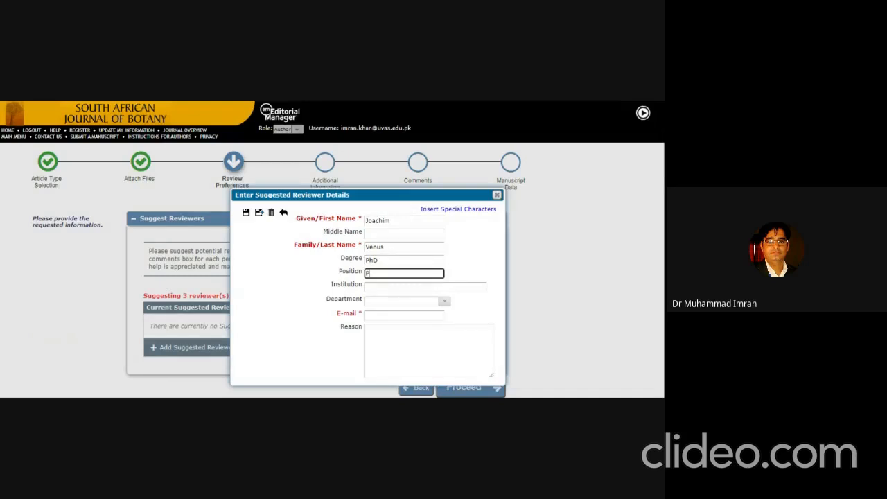
text(rofessor)
key(Tab)
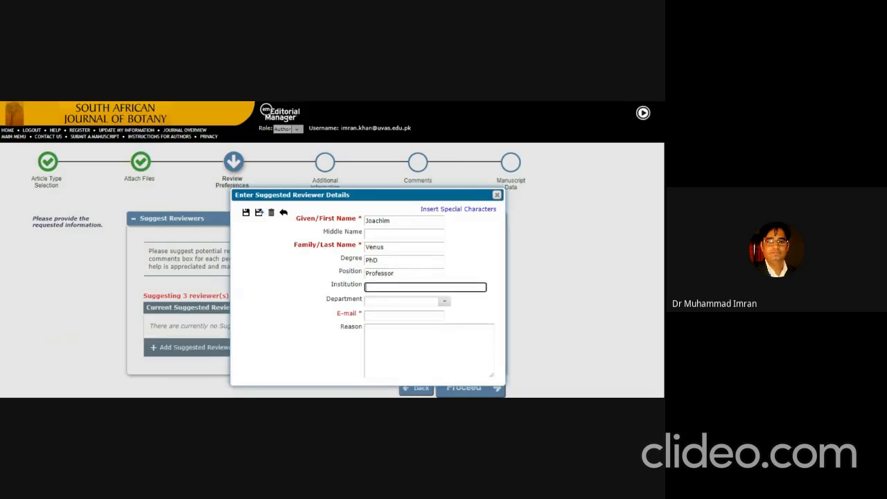
- Copy the reviewer's institution, Southern Illinois University (SIU), and department from the other window into the reviewer details
key(alt+Tab)
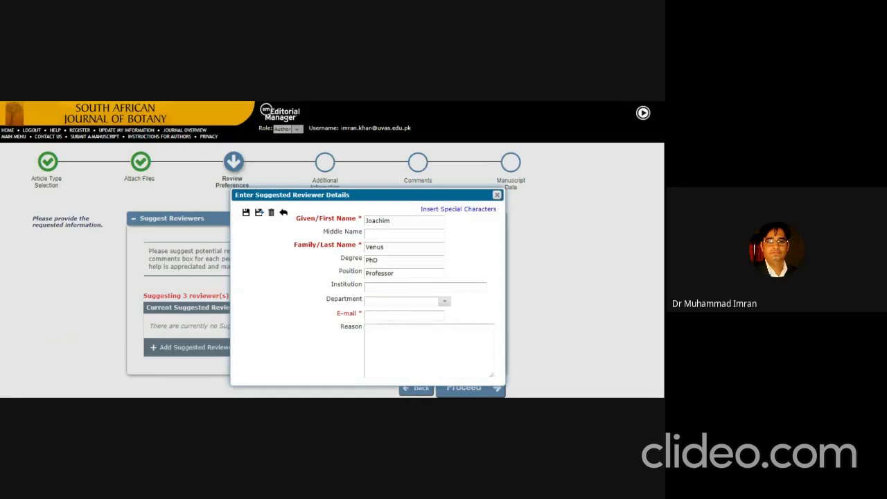
click(405, 287)
key(ctrl+v)
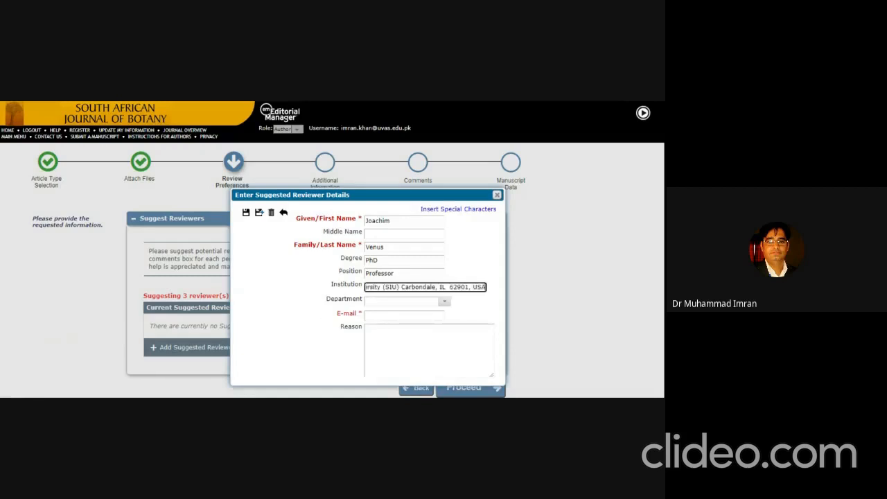
key(Tab)
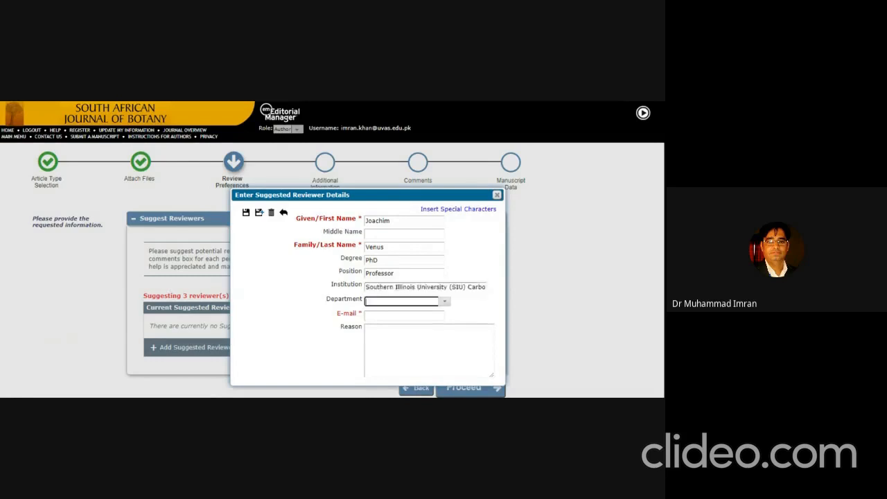
key(alt+Tab)
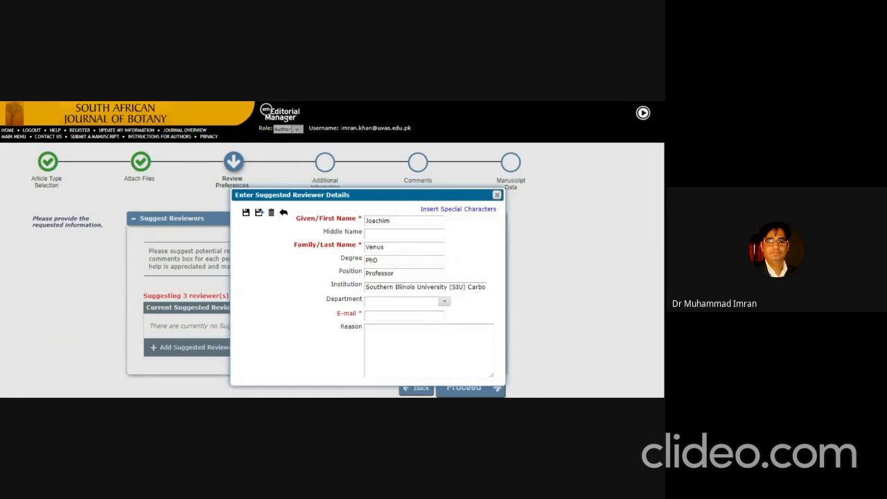
click(392, 301)
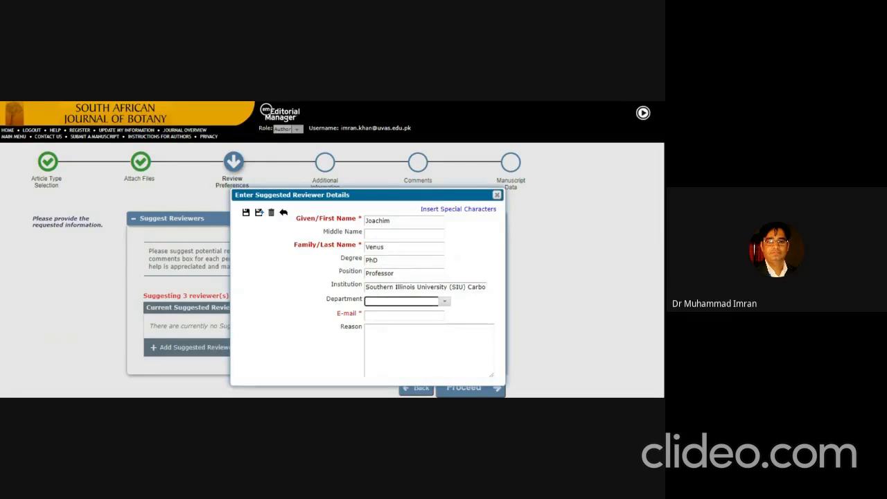
key(ctrl+v)
- Copy the suggested reviewer's e-mail address from the other window into the reviewer details
click(404, 316)
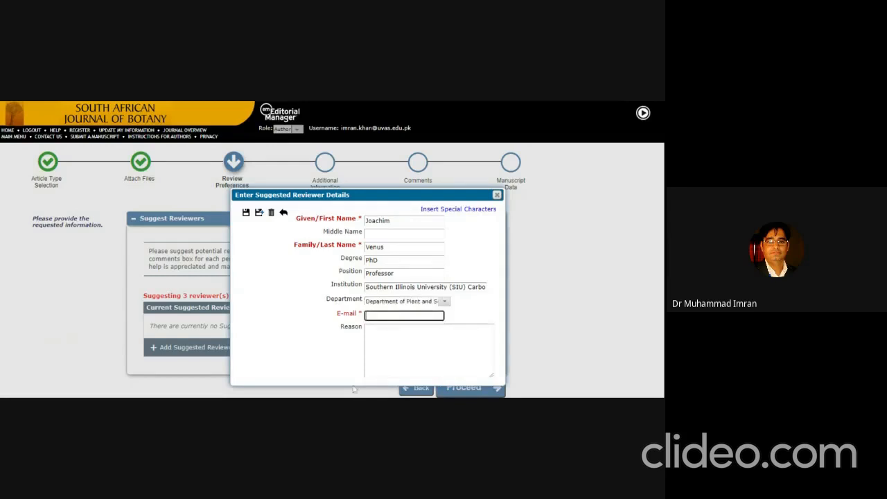
key(alt+Tab)
click(404, 316)
key(ctrl+v)
- Enter the reason for the suggestion as "He has a rich experience about plant biochemistry and biodiversity"
click(367, 328)
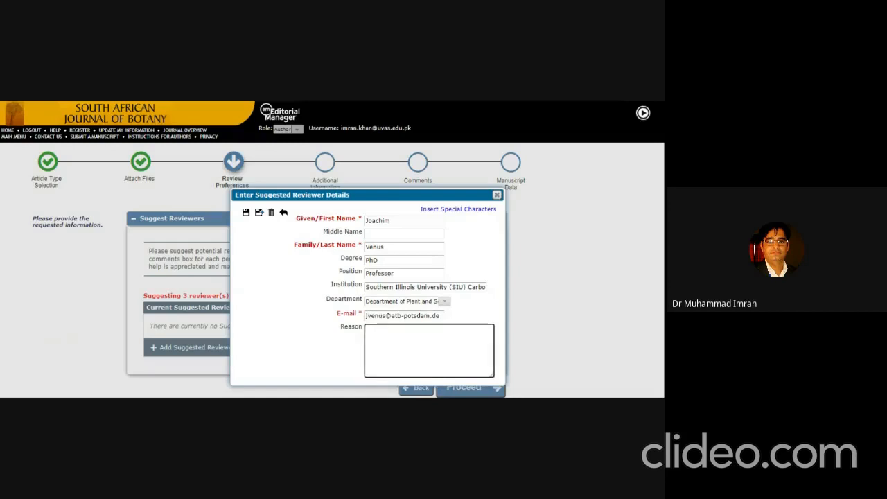
text(He )
text(is)
key(BackSpace)
key(BackSpace)
key(BackSpace)
text(has a rich experience ab)
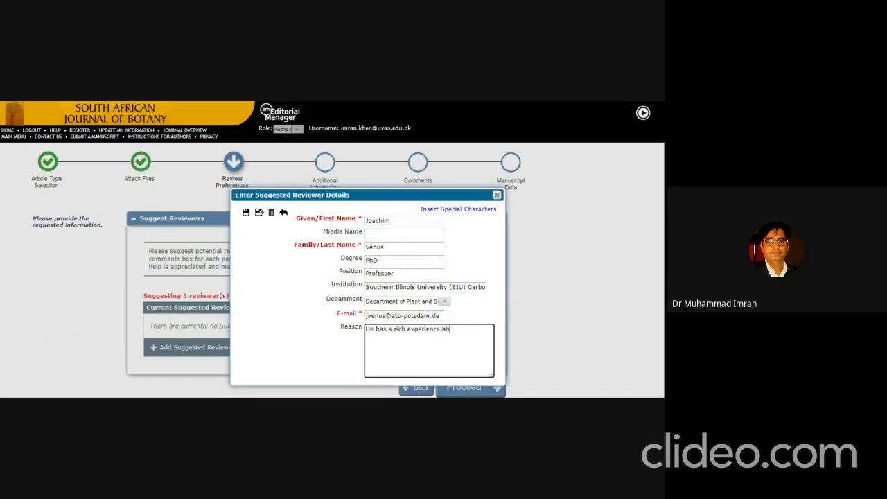
text(out plant)
text(stry and )
text(bi)
text(ochem)
text(istry a)
text(nd bi)
text(der)
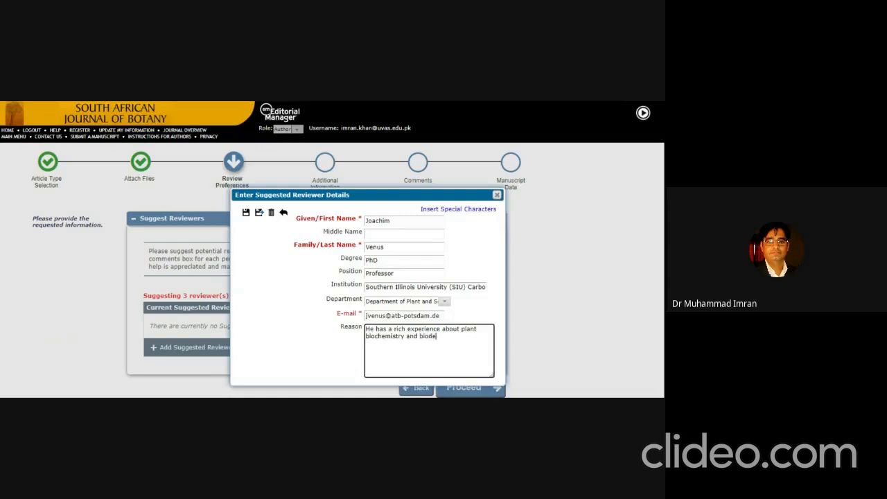
text(sity.)
double_click(434, 336)
text(biodiversity)
- Save the suggested reviewer and discard the blank form for another reviewer
click(260, 217)
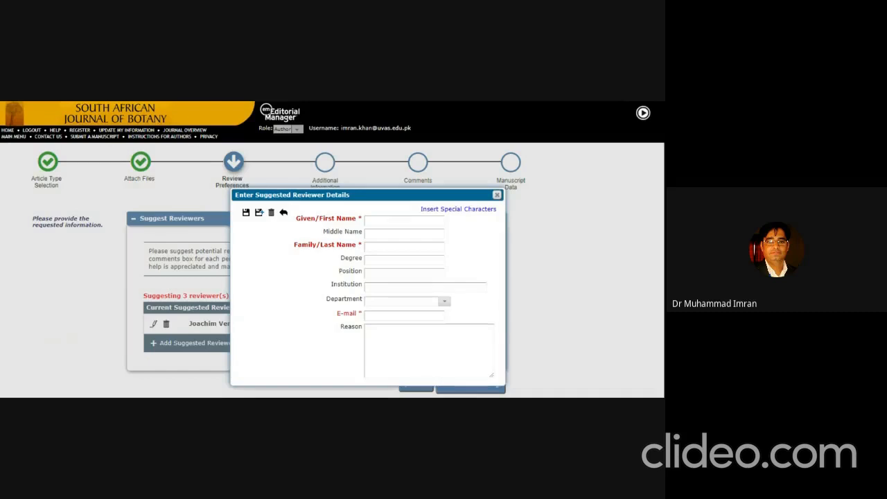
click(501, 199)
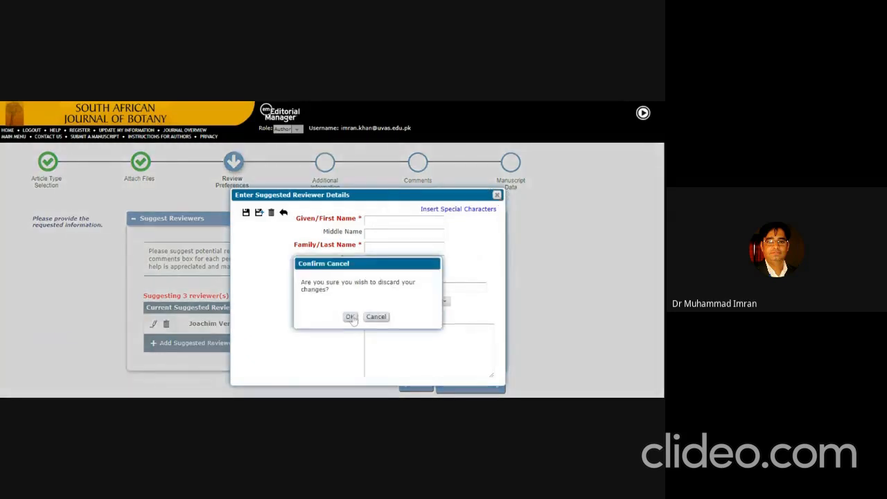
click(351, 316)
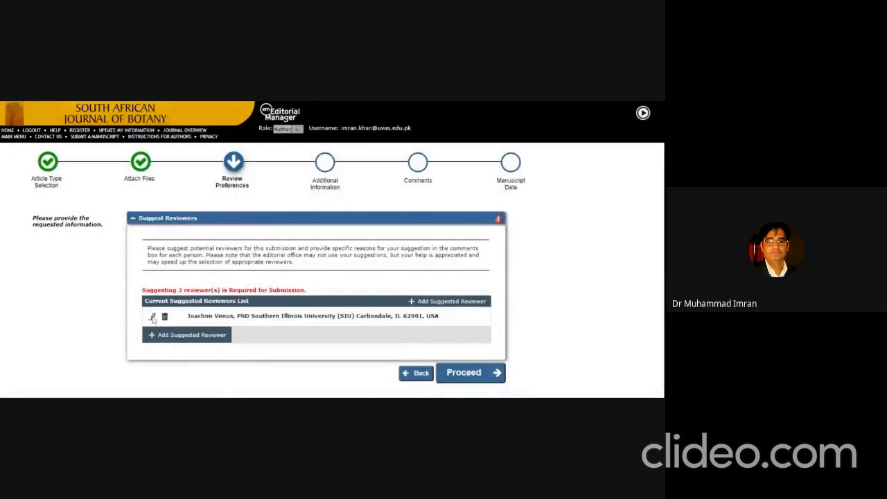
- Open the saved reviewer's details for editing and set the institution to Leibniz-Institut fur Agrartechnik und Biookonomie eV
click(153, 318)
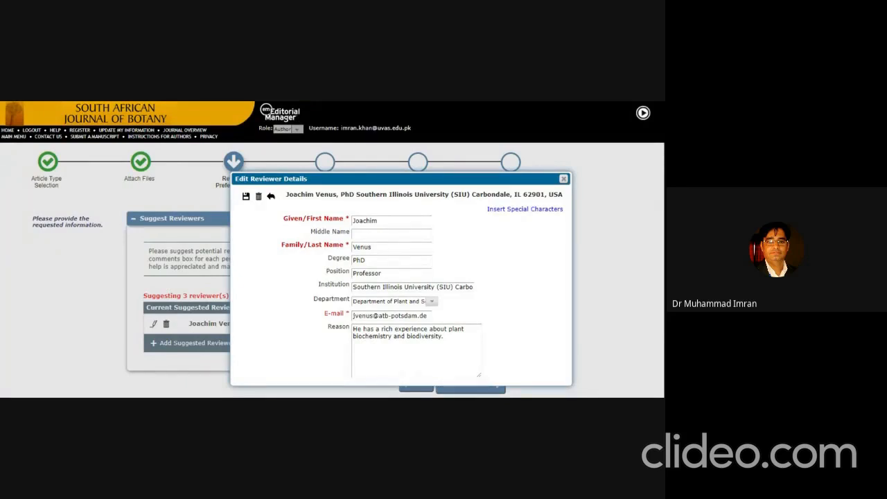
click(378, 220)
click(409, 286)
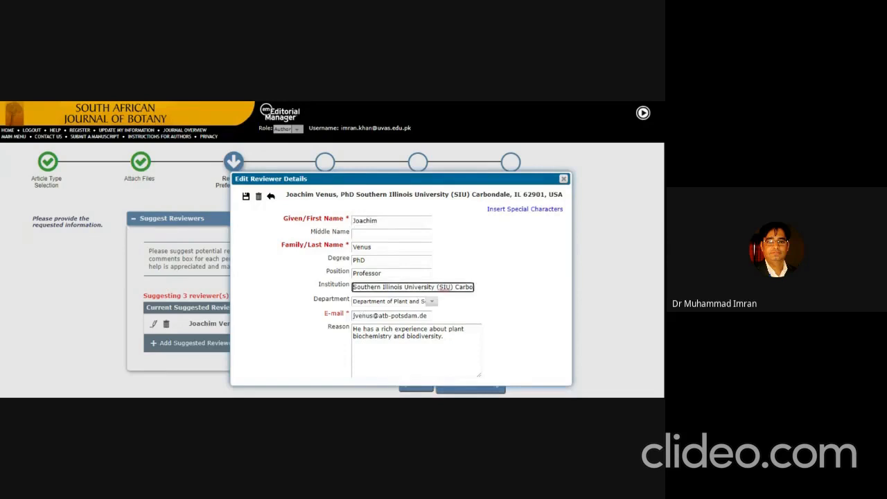
key(ctrl+a)
key(ctrl+v)
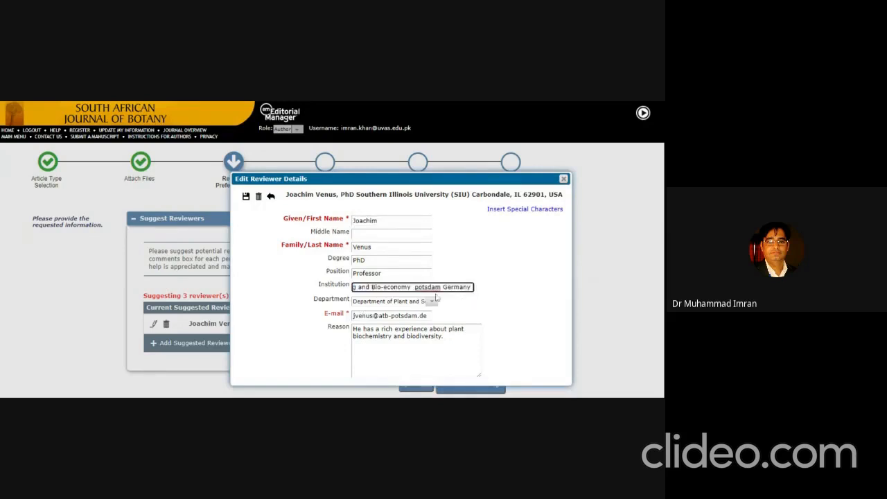
key(Down)
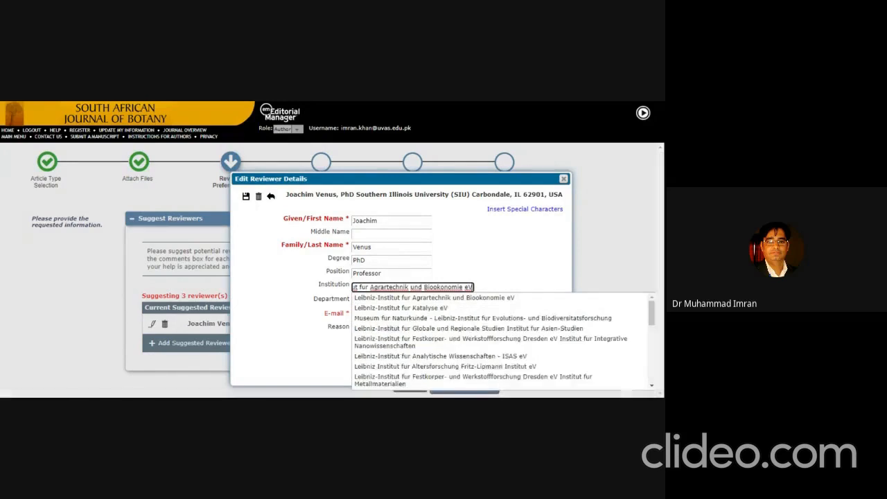
- Clear the institution and paste "Leibinis institute of Agriculture engineering and Bio-economy potsdam Germany" in its place
key(BackSpace)
key(BackSpace)
key(BackSpace)
key(BackSpace)
key(BackSpace)
key(BackSpace)
key(BackSpace)
key(BackSpace)
key(BackSpace)
key(BackSpace)
key(BackSpace)
key(BackSpace)
key(BackSpace)
key(BackSpace)
key(BackSpace)
key(BackSpace)
key(BackSpace)
key(BackSpace)
key(BackSpace)
key(BackSpace)
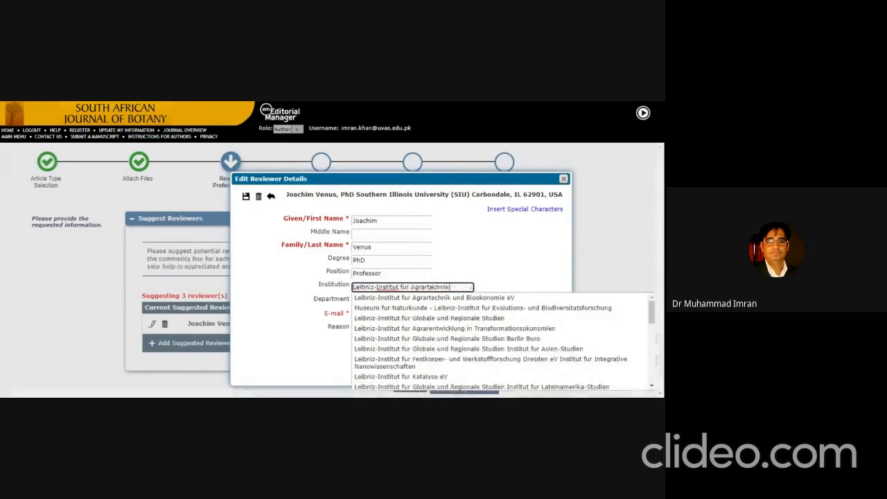
key(BackSpace)
key(BackSpace)
key(BackSpace)
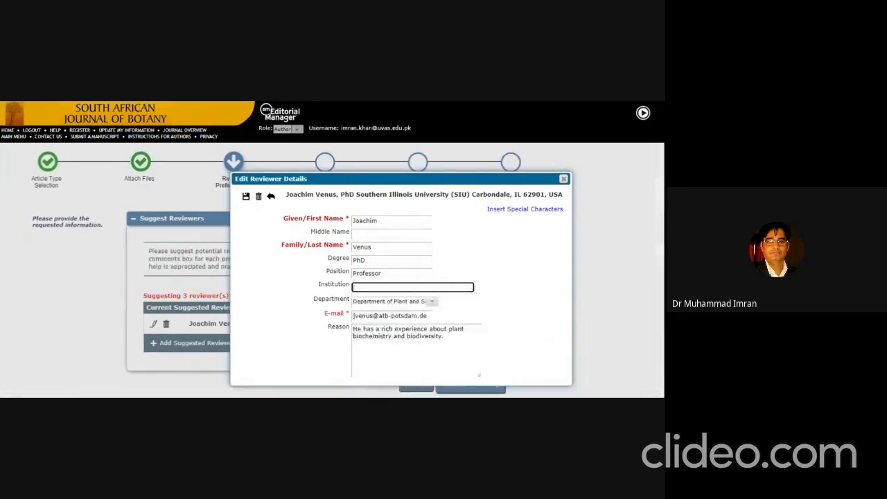
key(ctrl+v)
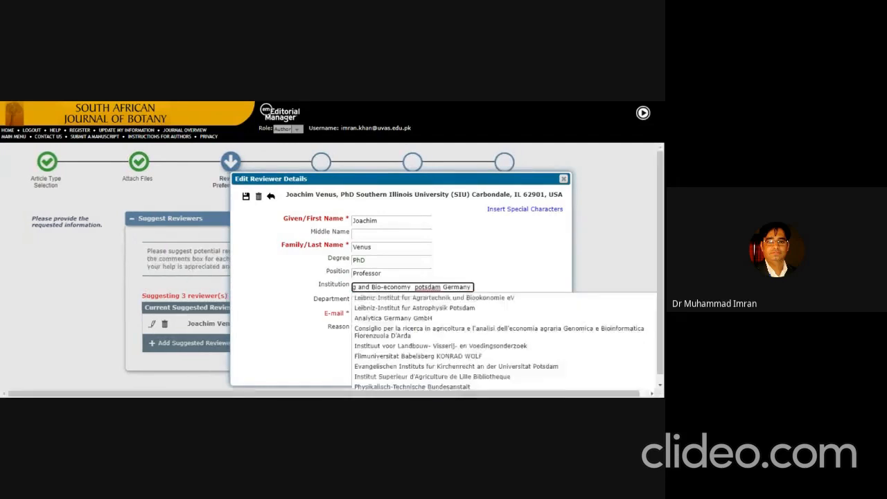
key(shift+Tab)
key(Tab)
key(Tab)
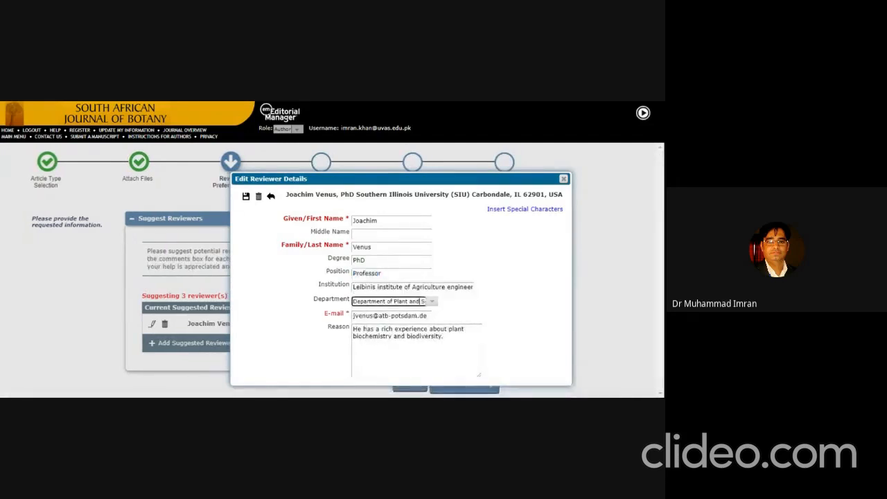
- Replace the department with the same copied Leibinis institute text and save the edited reviewer
drag(354, 303, 426, 301)
key(ctrl+c)
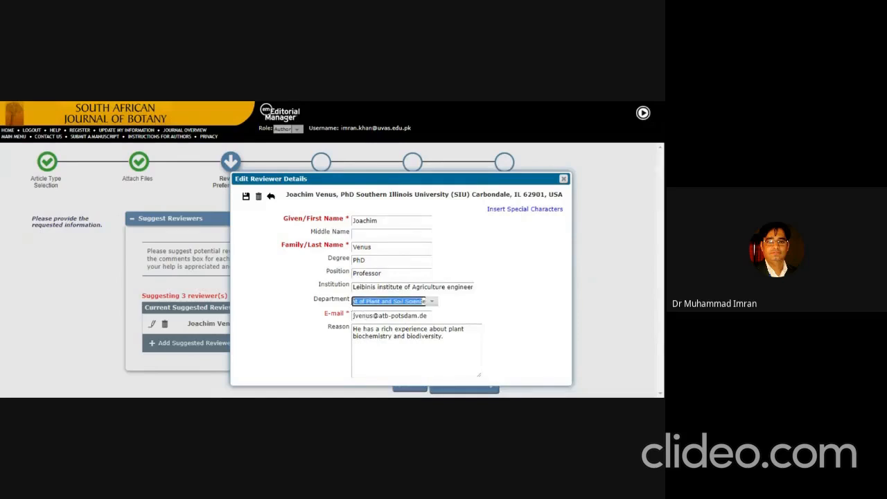
key(BackSpace)
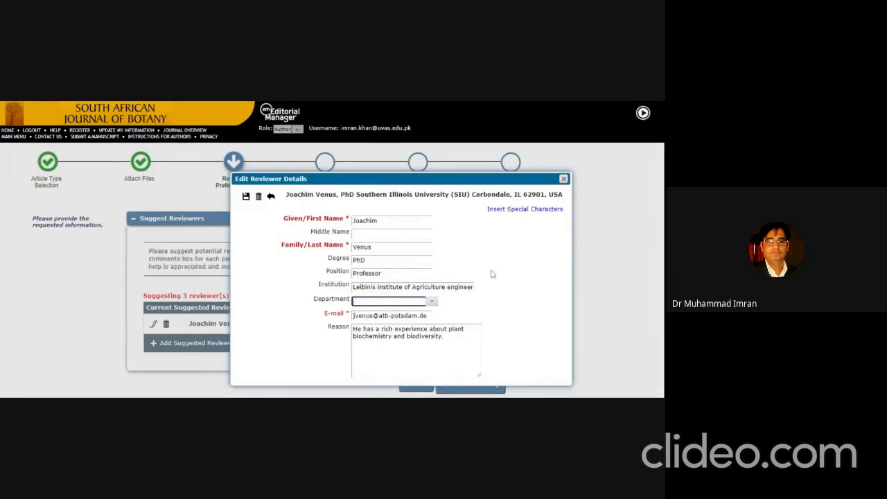
key(ctrl+v)
click(528, 316)
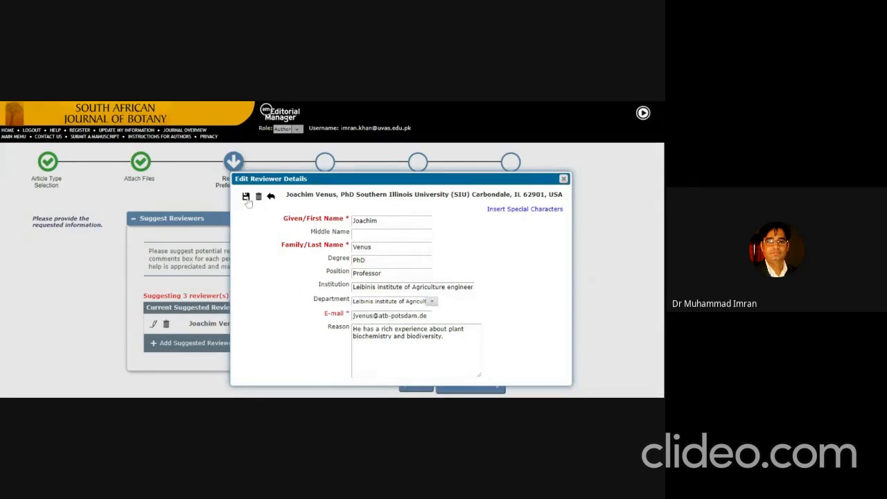
click(246, 197)
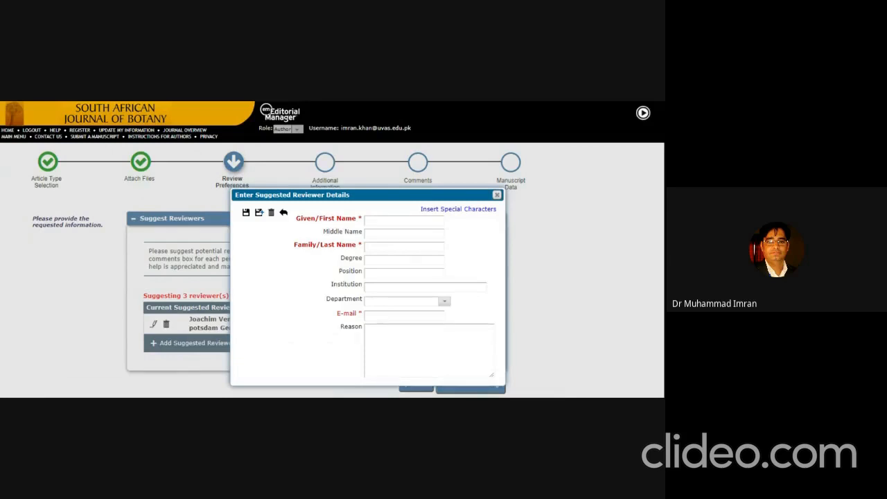
- Fill in the second reviewer's given name, middle initial and family name, using the full name in both required name fields
click(395, 220)
text(D. A. Lightfoot)
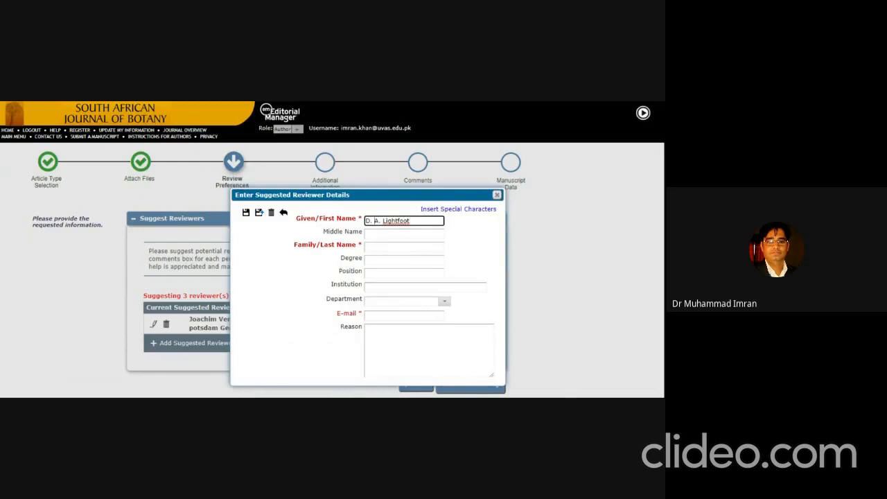
click(407, 232)
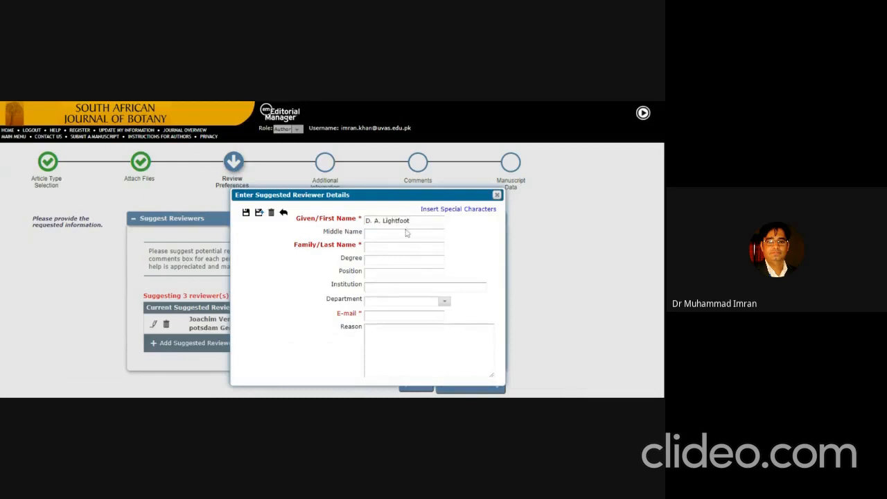
text(A.)
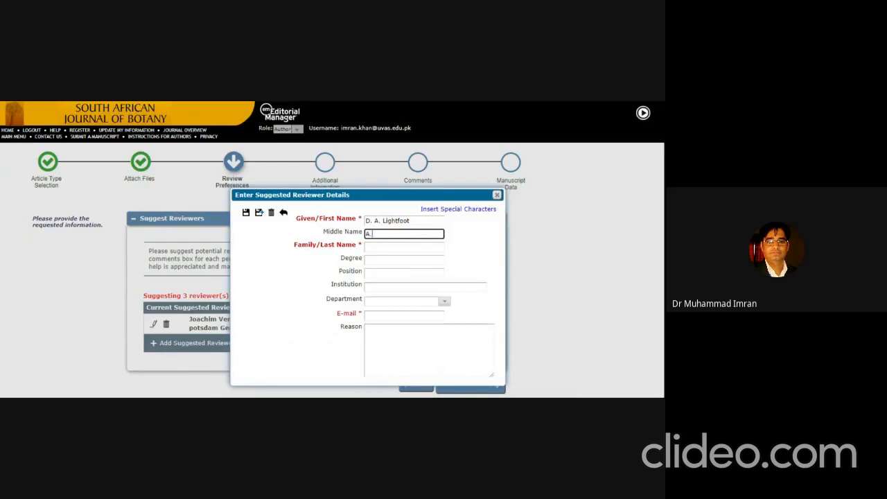
key(Tab)
text(D. A. Lightfoot)
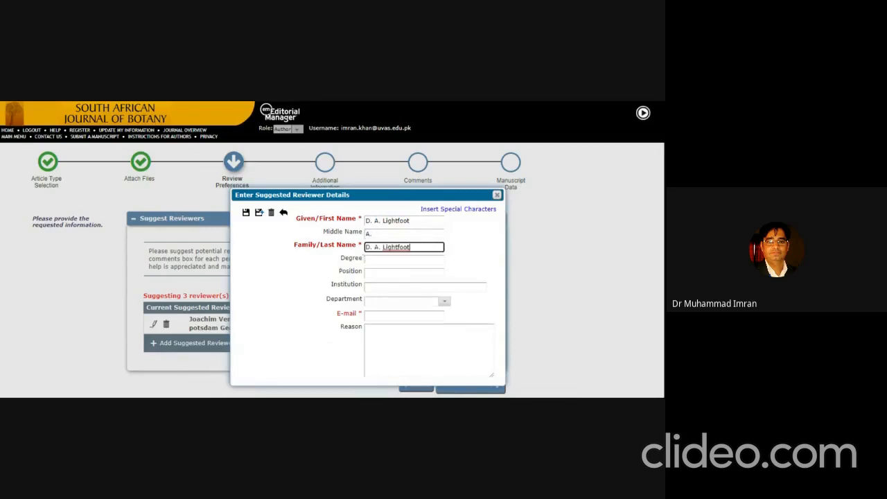
- Trim the family name field to the surname and reduce the given name field to the reviewer's spelled-out first name
click(382, 247)
key(BackSpace)
key(BackSpace)
key(BackSpace)
key(BackSpace)
key(BackSpace)
key(BackSpace)
click(408, 220)
key(BackSpace)
key(BackSpace)
key(BackSpace)
key(BackSpace)
key(BackSpace)
key(BackSpace)
key(BackSpace)
key(BackSpace)
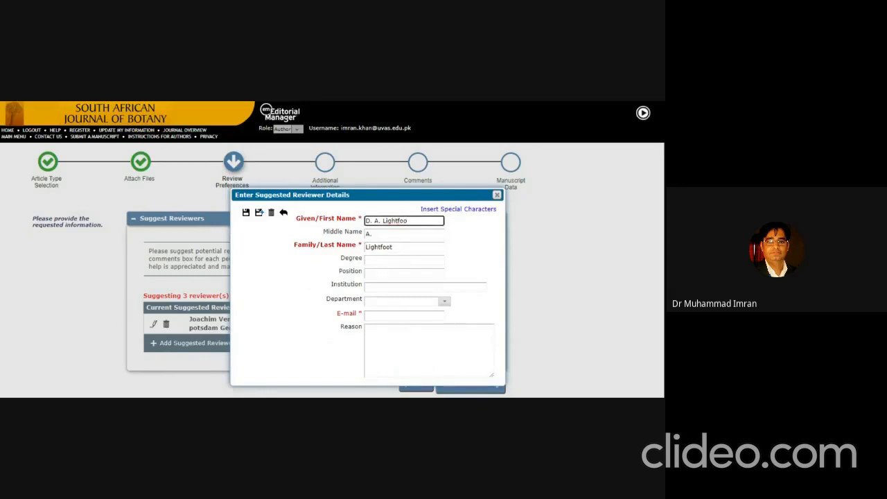
key(BackSpace)
key(BackSpace)
key(BackSpace)
key(BackSpace)
key(BackSpace)
text(avid)
- Set the second reviewer's degree to PhD and position to Professor
click(399, 258)
text(PhD)
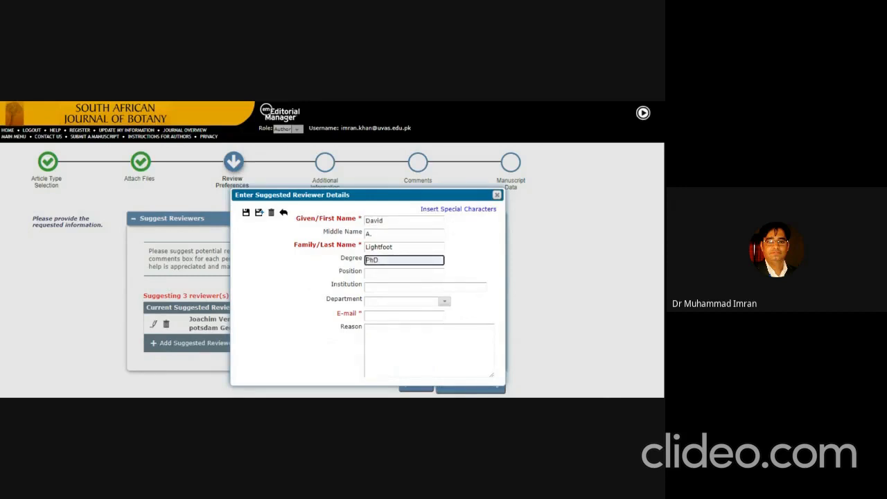
key(Tab)
text(Professor)
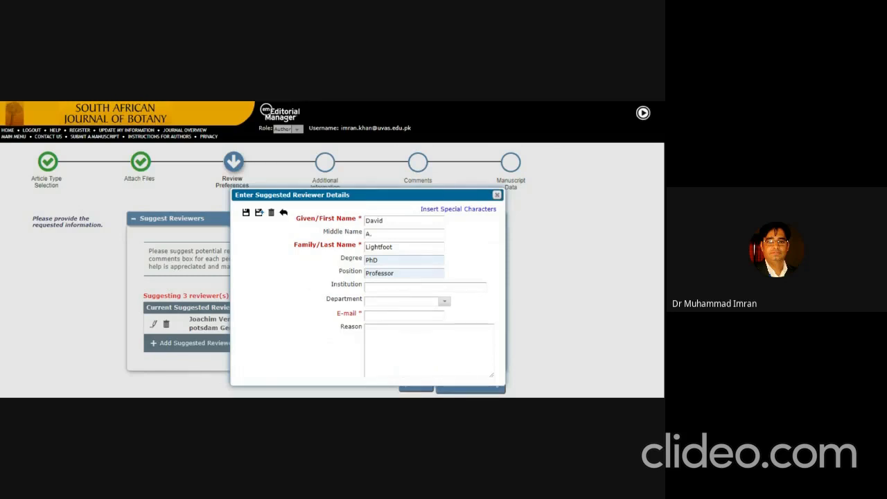
- Copy the second reviewer's department, Department of Plant and Soil Science, from the other window into the reviewer details
key(alt+Tab)
click(425, 287)
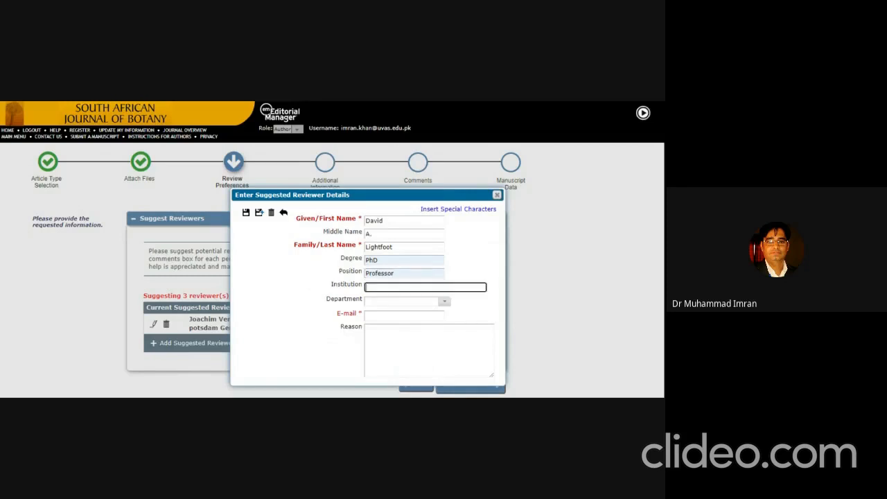
click(401, 302)
key(ctrl+v)
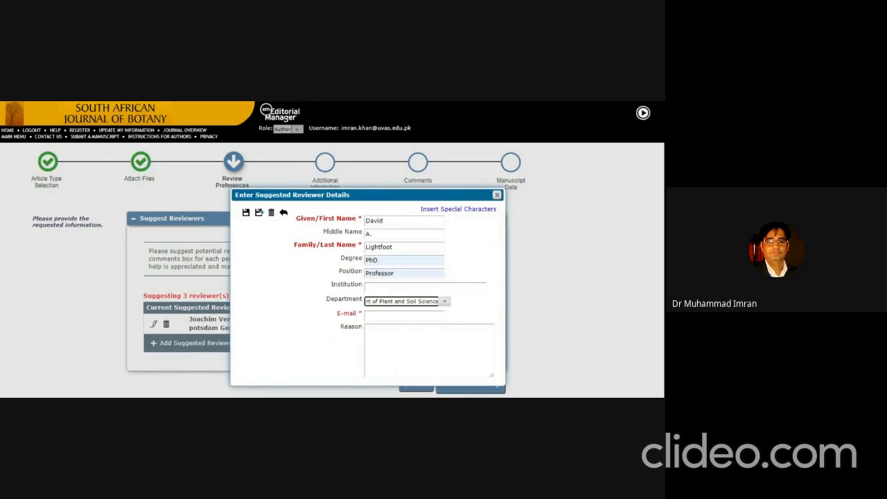
- Paste the institution from the other window and pick the suggested University of Illinois at Chicago College entry
key(alt+Tab)
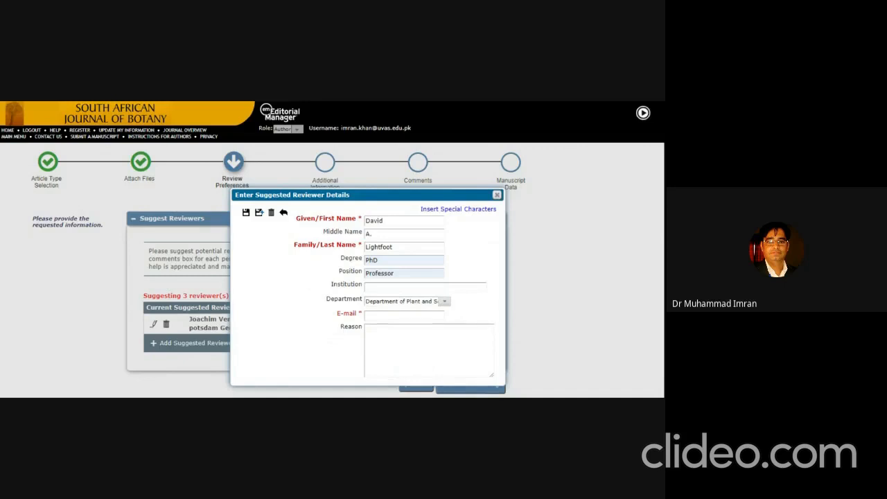
click(402, 302)
click(425, 287)
key(ctrl+v)
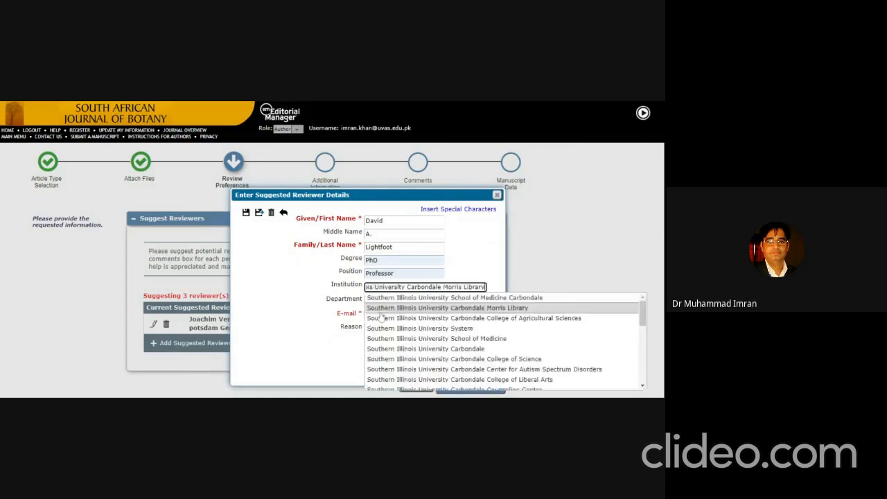
click(381, 322)
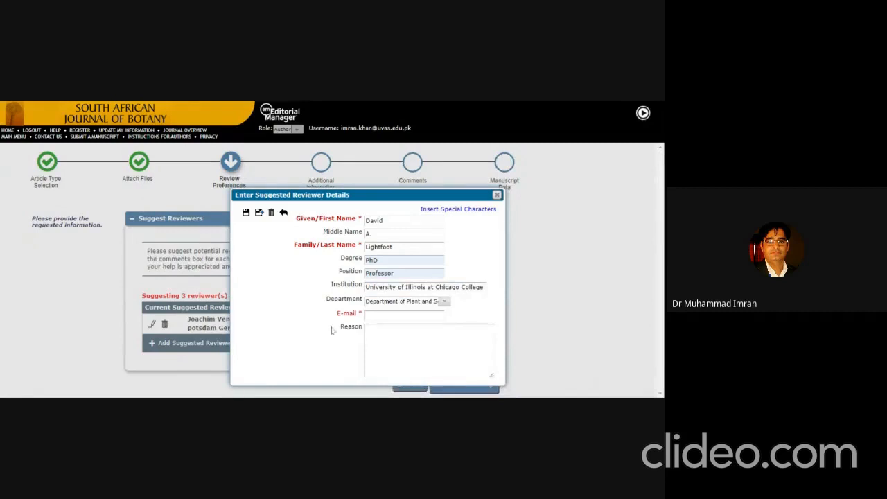
- Paste the second reviewer's e-mail address into the reviewer details
click(388, 316)
click(290, 333)
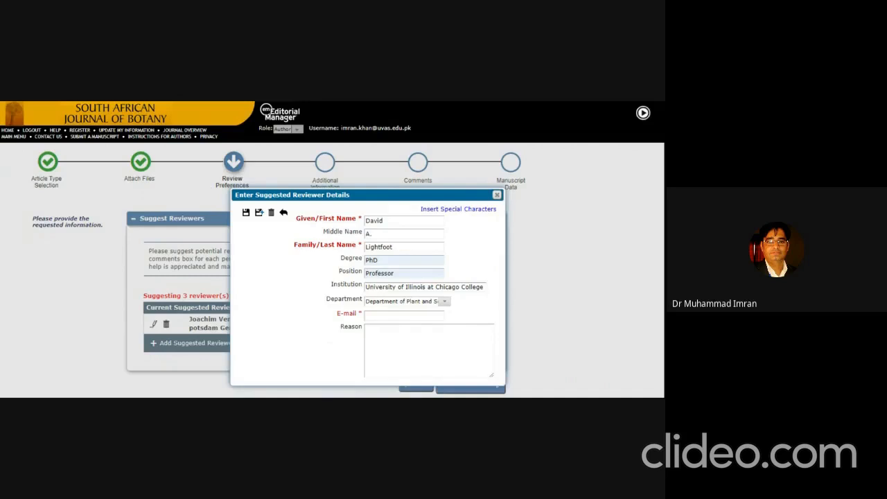
click(386, 315)
key(ctrl+v)
key(Tab)
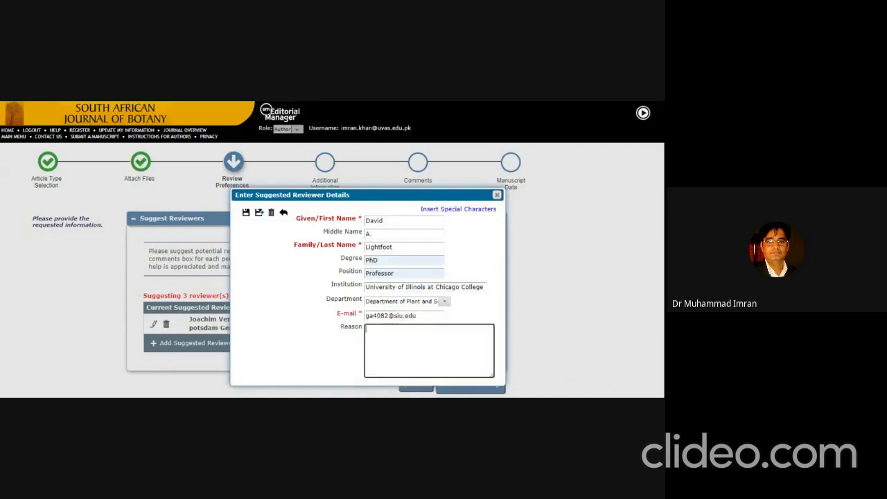
- Enter "He is expert in compositional analysis of Honey." as the reason and start a new line
text(is expert in compositional anal)
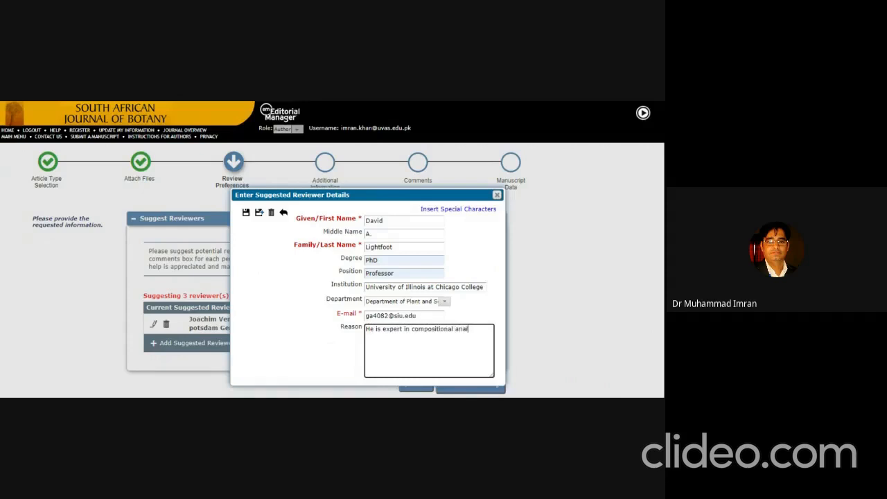
text(ysis of Honey a)
key(BackSpace)
key(BackSpace)
text(.)
key(Return)
- Add "He is experienced scientist in the field of Plant physiology" to the reason, then save the reviewer and open another blank form
text(He is experiene)
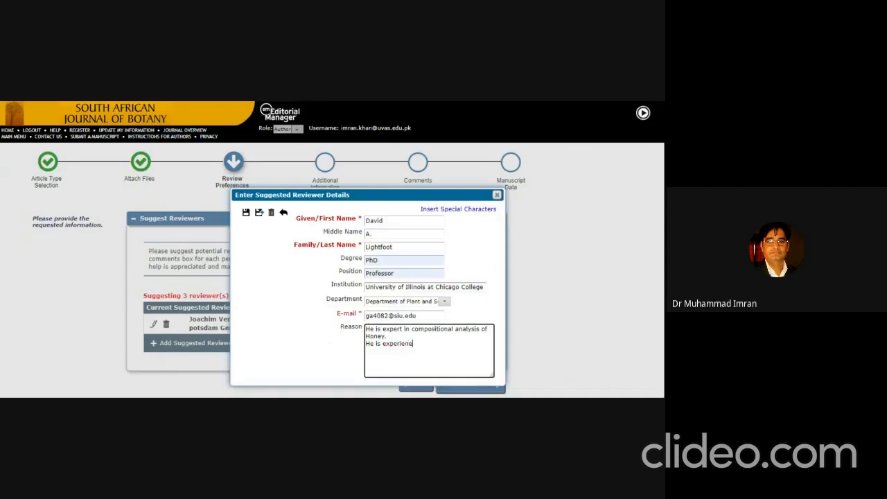
text(d)
double_click(393, 343)
text(experienced scientistis)
right_click(436, 343)
click(477, 213)
key(BackSpace)
text(in the field of Plant )
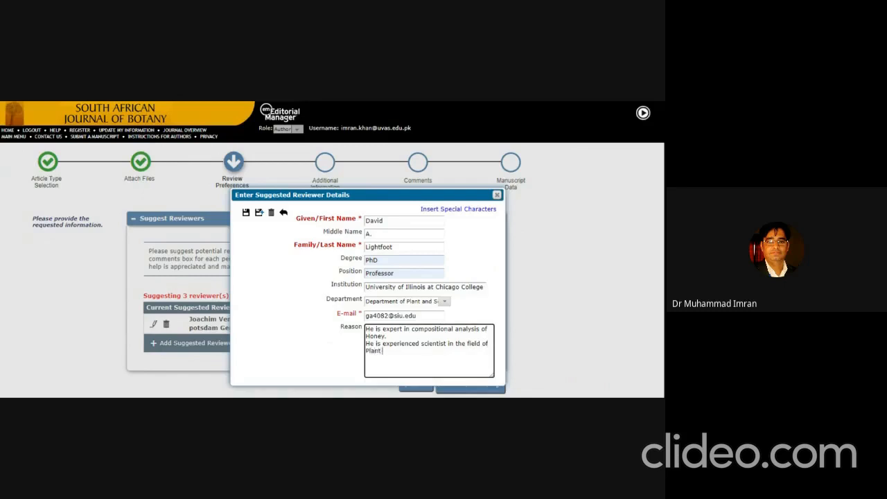
text(physiology)
click(258, 213)
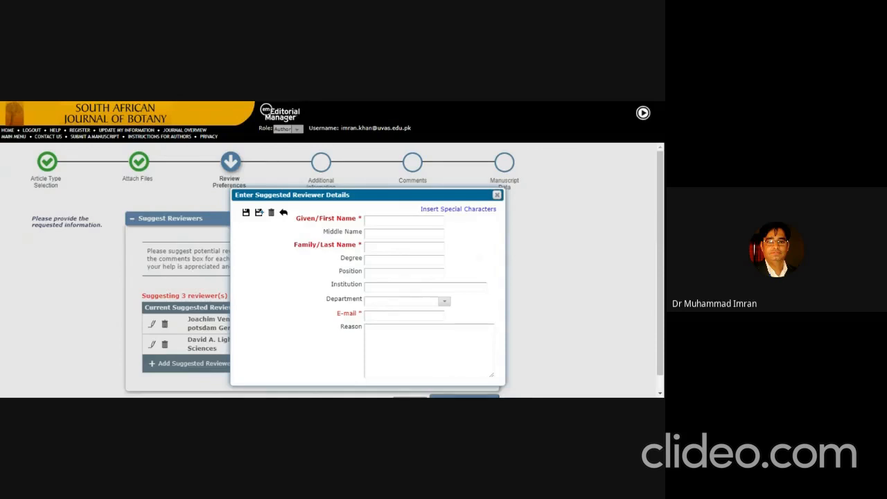
- Enter the third reviewer's full name and move the surname from the given name to the family name field
click(404, 220)
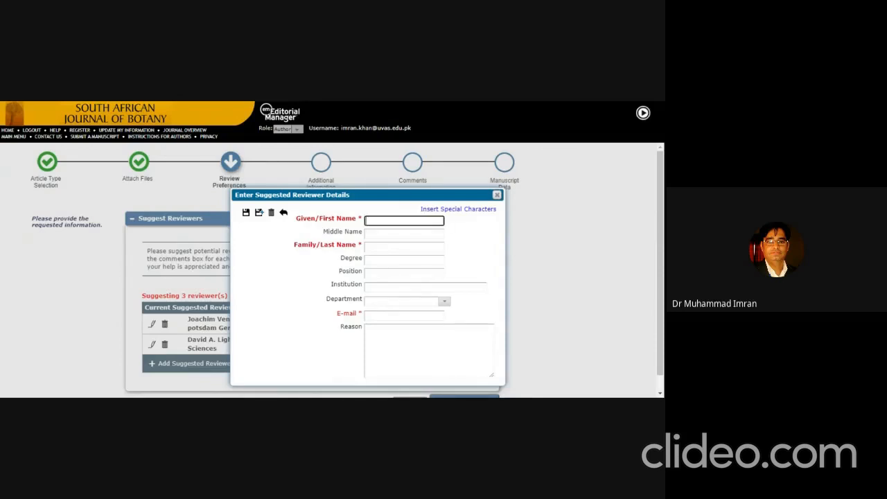
text(Irini Angelidaki)
mouse_move(379, 220)
mouse_down()
mouse_move(411, 221)
mouse_move(379, 221)
mouse_up()
key(ctrl+x)
click(388, 247)
key(ctrl+v)
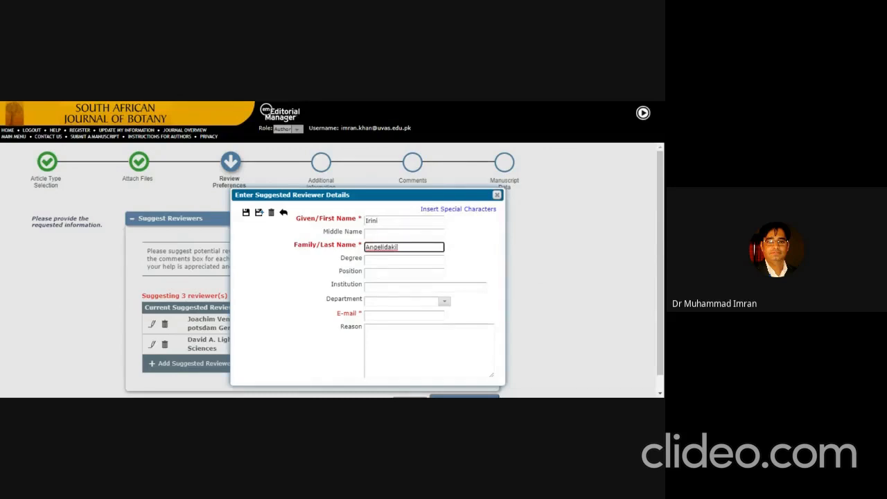
- Set the third reviewer's degree to PhD and position to Professor
key(Tab)
text(PhD)
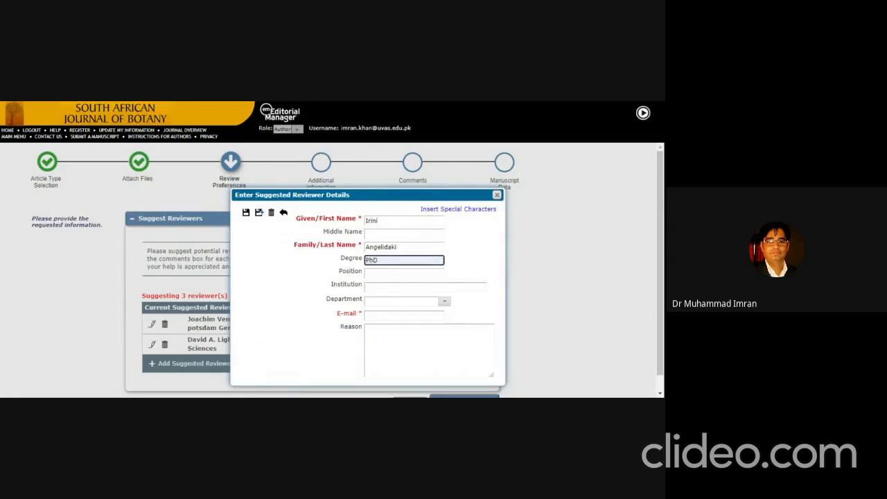
key(Tab)
key(alt+Tab)
key(alt+Tab)
click(388, 260)
click(404, 274)
text(Professor)
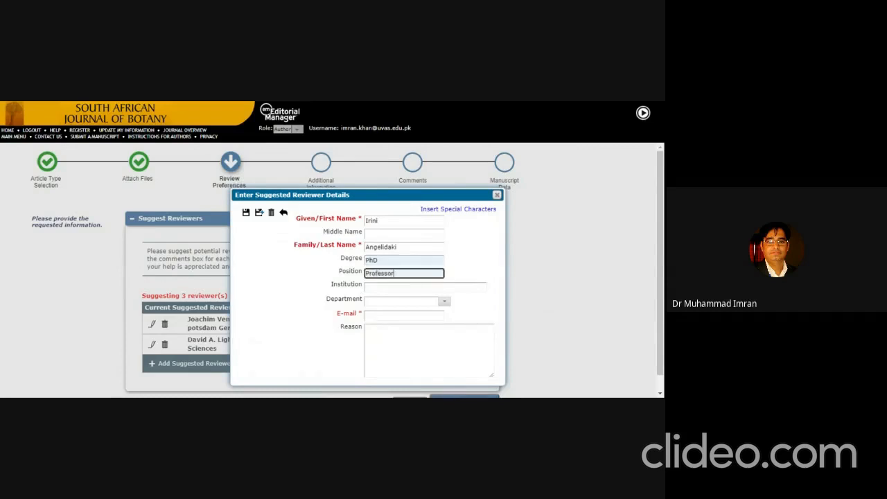
key(Tab)
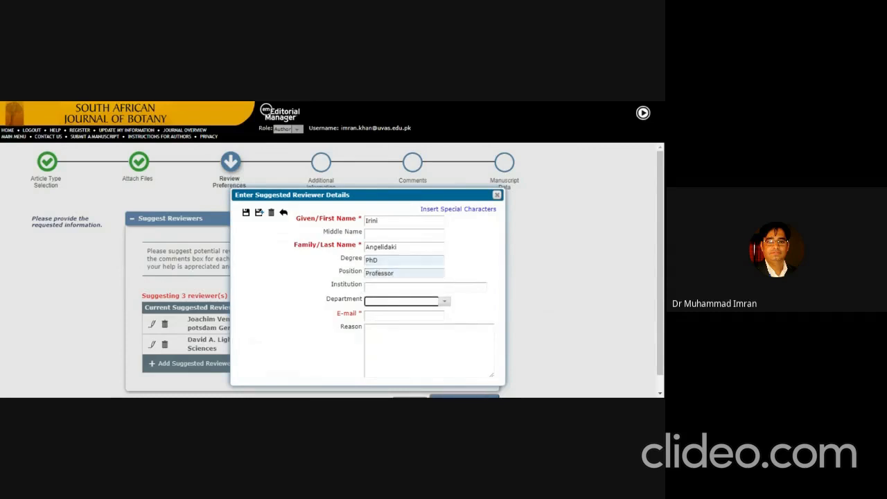
- Fill in the third reviewer's department with the copied DTU ENVIRONMENT entry and the institution with the copied Technical University of Denmark details
key(ctrl+v)
click(425, 287)
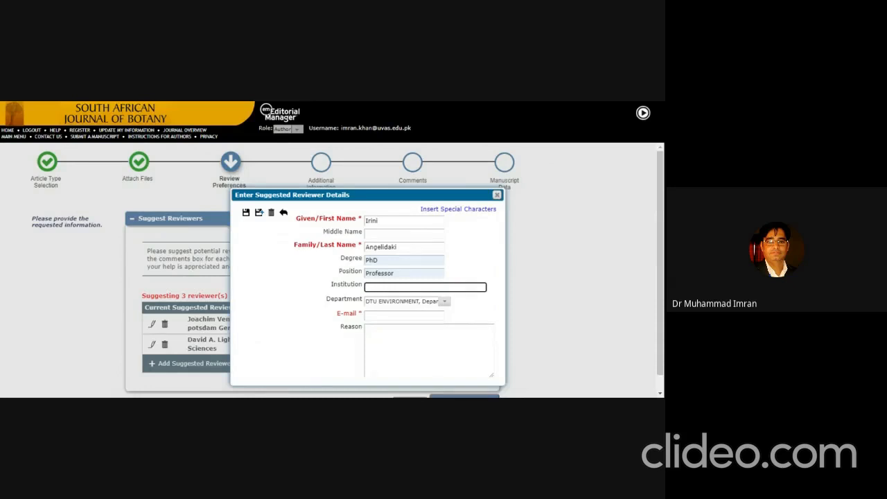
key(alt+Tab)
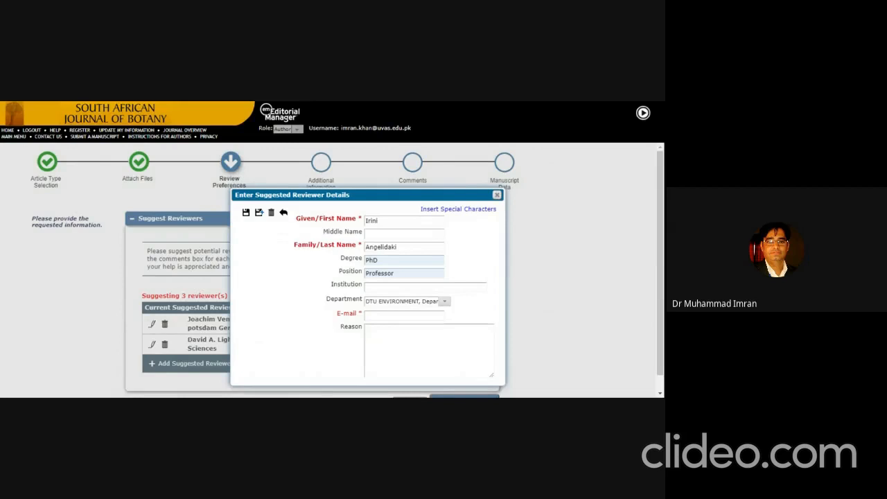
click(424, 287)
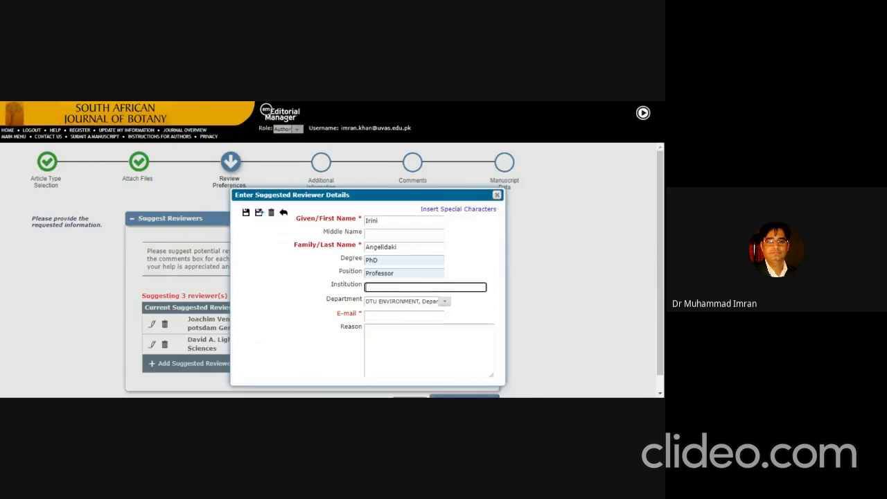
key(ctrl+v)
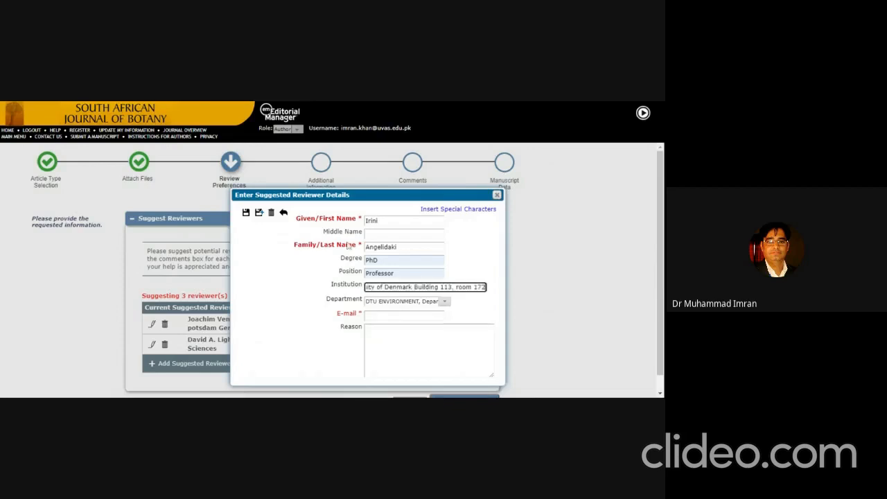
click(299, 302)
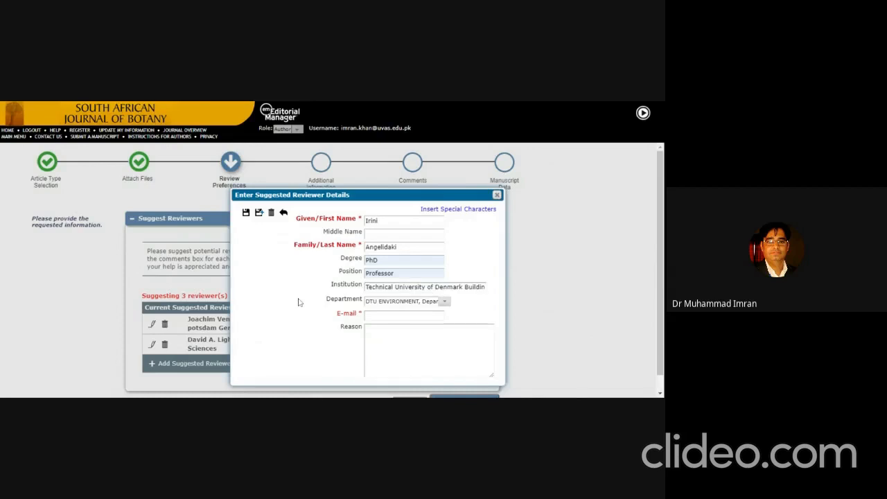
- Fill in the third reviewer's e-mail address
click(404, 315)
click(480, 303)
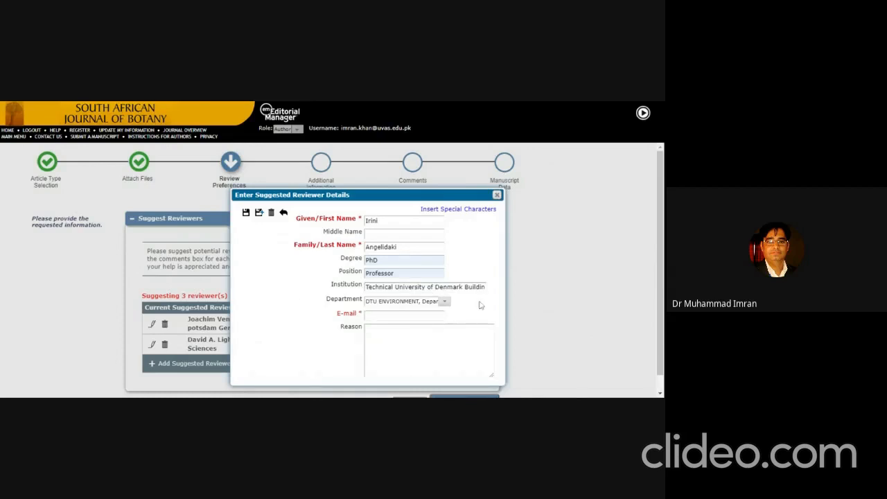
click(429, 314)
click(368, 391)
click(404, 315)
key(ctrl+v)
- Enter "He is expert in plant biodersity and biofuel." as the reason for suggesting the third reviewer
key(Tab)
text(H)
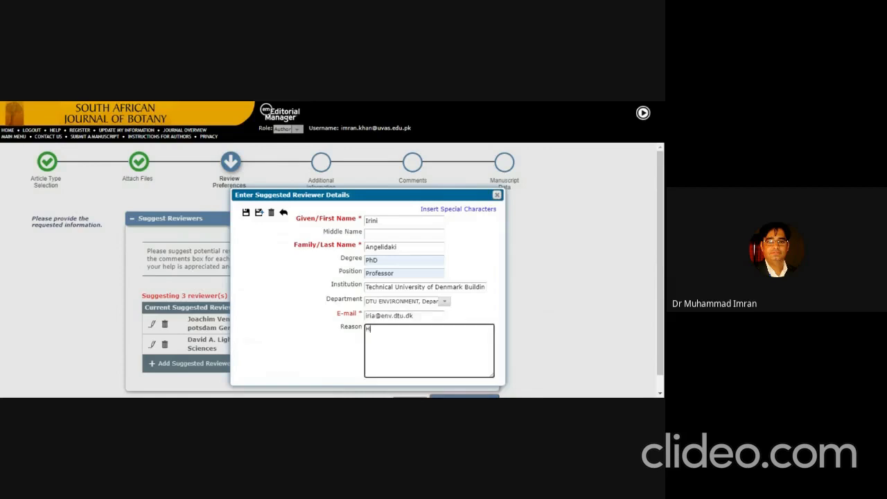
text(e )
text(is exper)
text(t in )
text(plant)
text( b)
text(io)
text(degr)
text(si)
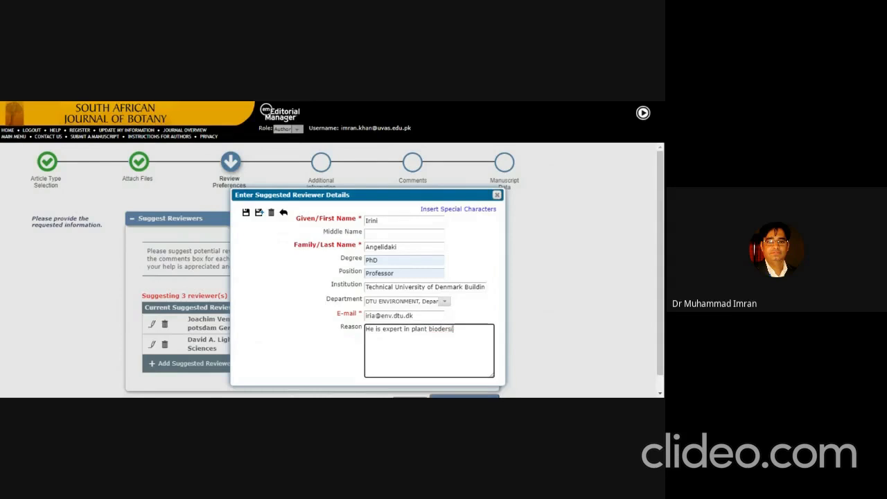
text(ty and biofuel.)
- Correct the misspelled word in the reason to "biodiversity" and the last word to "bio-fuel", and save the third reviewer
double_click(443, 328)
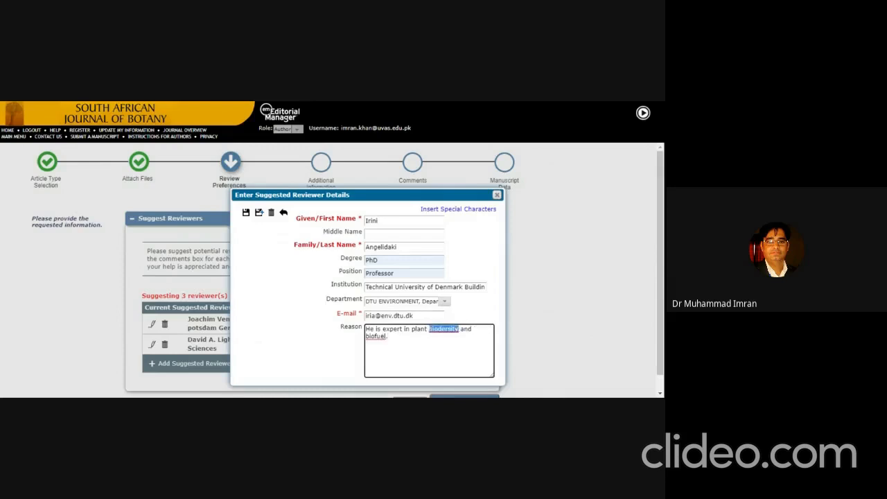
text(biodiversity)
double_click(376, 336)
text(bio-fuel)
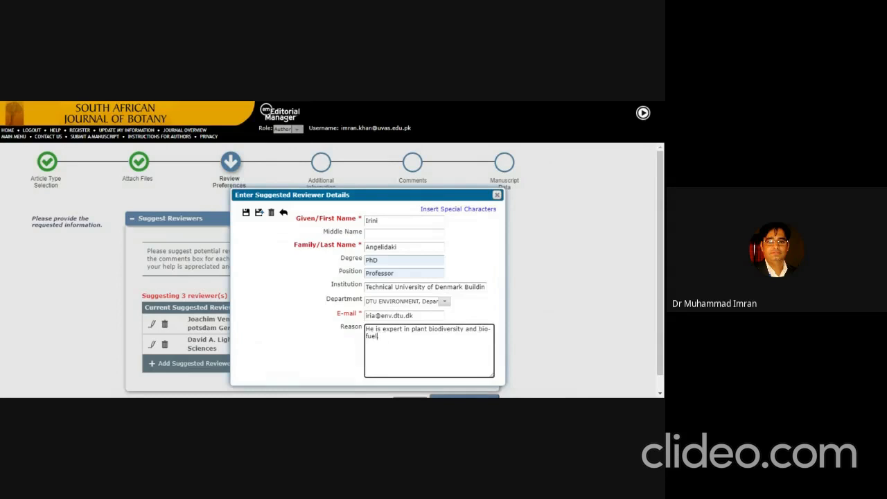
click(246, 216)
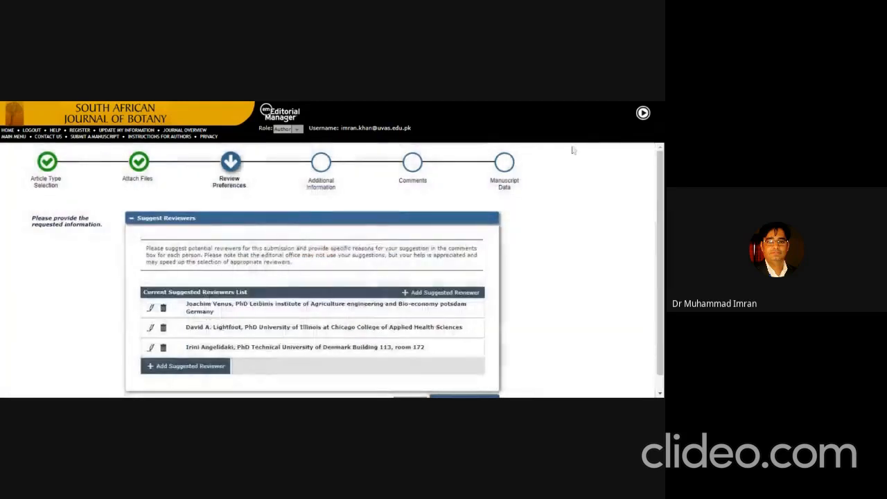
- Proceed to the questionnaire and confirm that all funding sources are acknowledged and that line and page numbers are included
scroll(662, 179, down, 1)
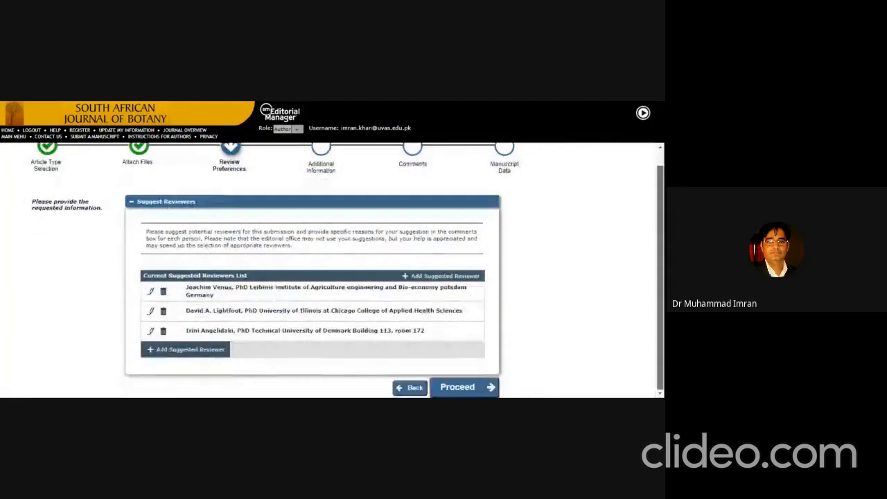
click(471, 388)
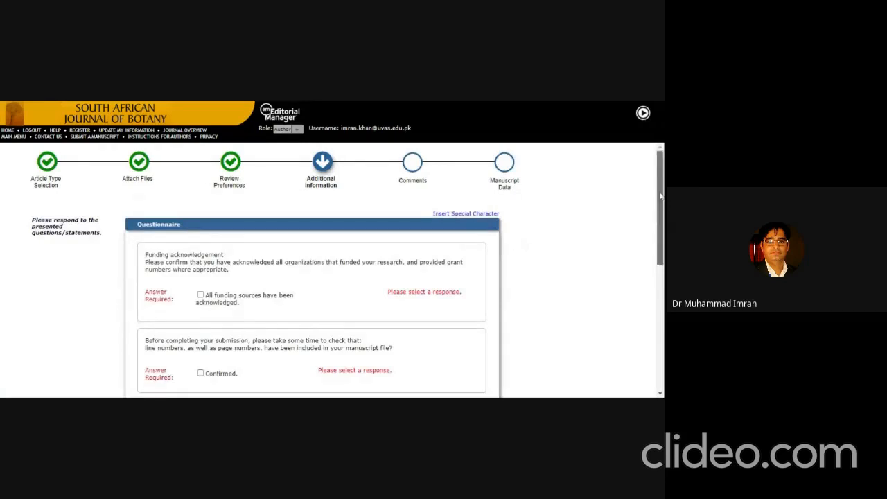
drag(661, 197, 661, 227)
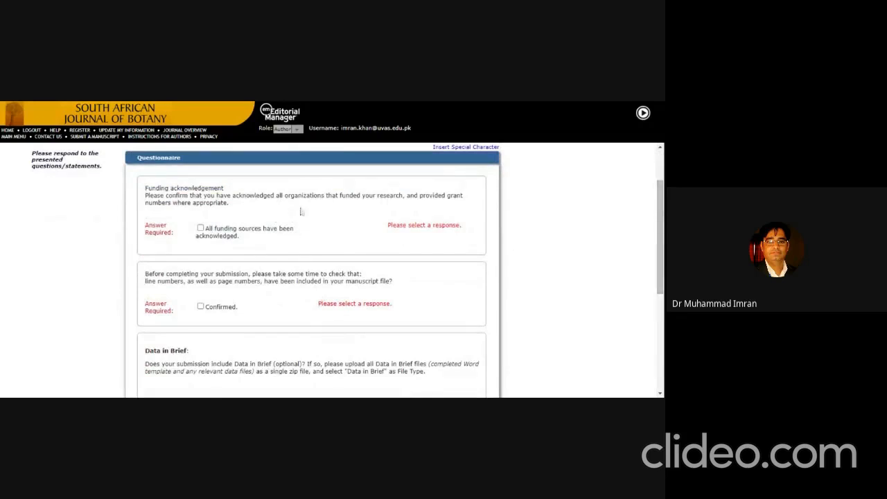
click(201, 228)
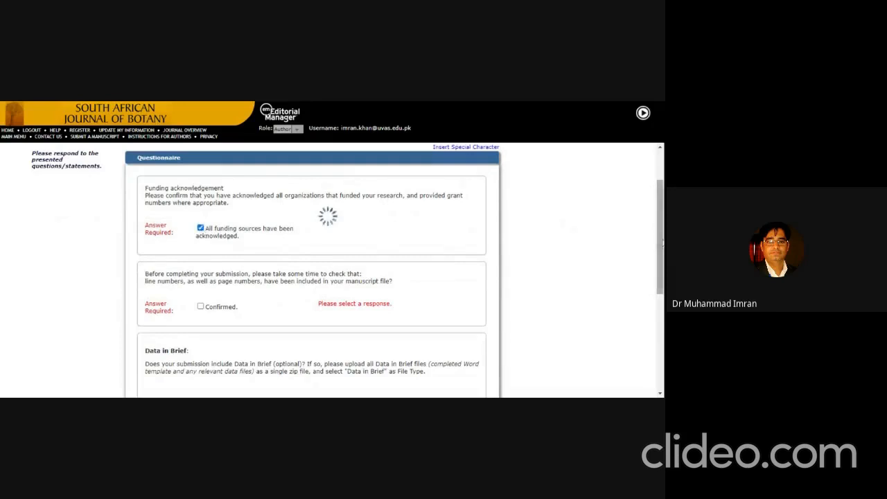
drag(662, 244, 662, 226)
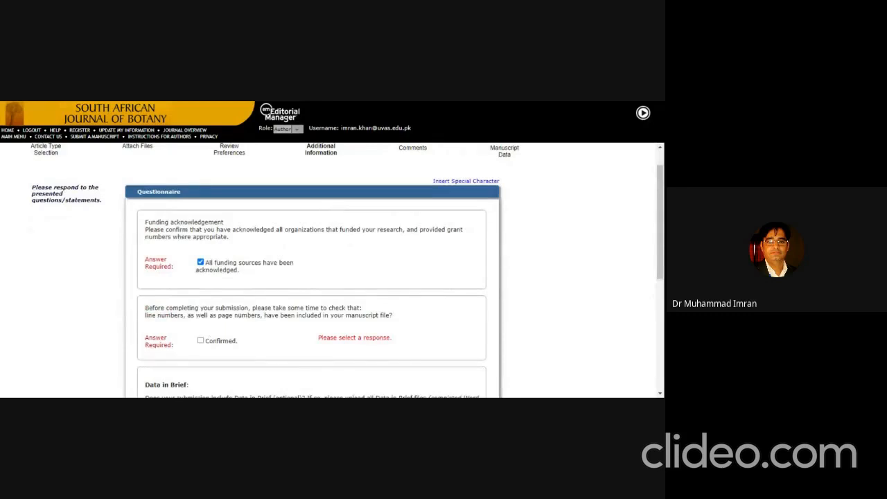
click(200, 343)
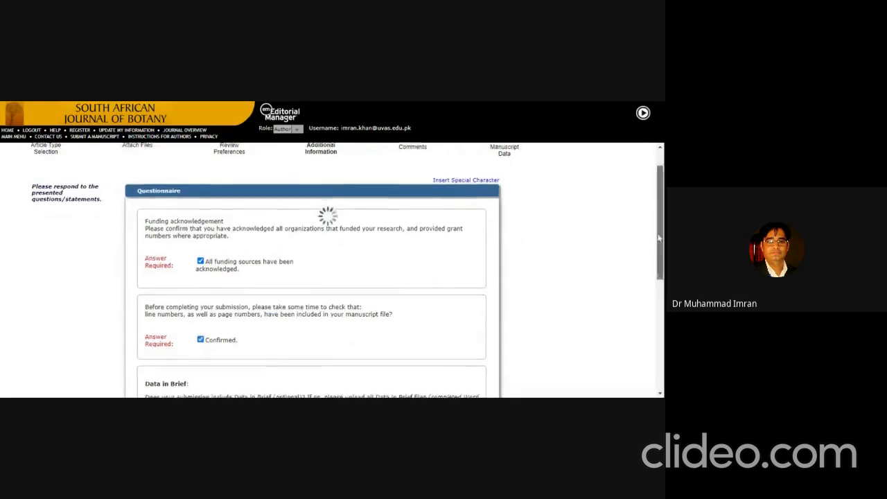
- Answer that the submission does not include Data in Brief or MethodsX, and proceed to the comments
drag(659, 237, 662, 350)
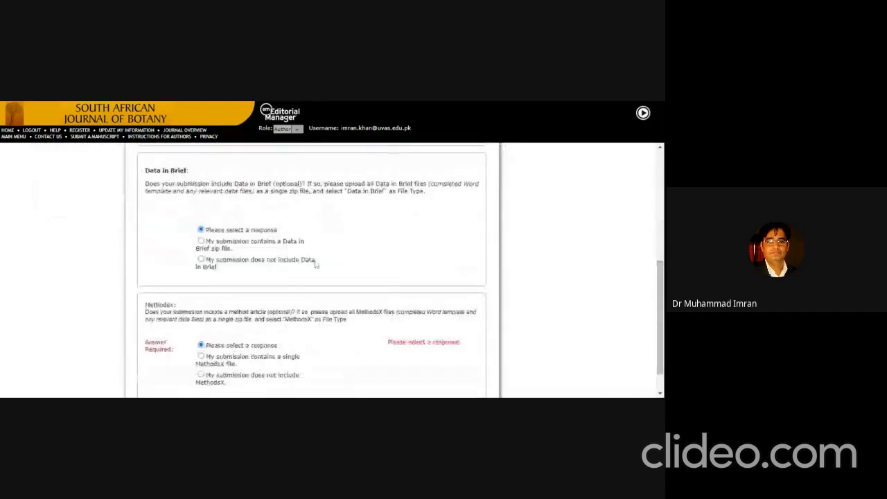
click(202, 261)
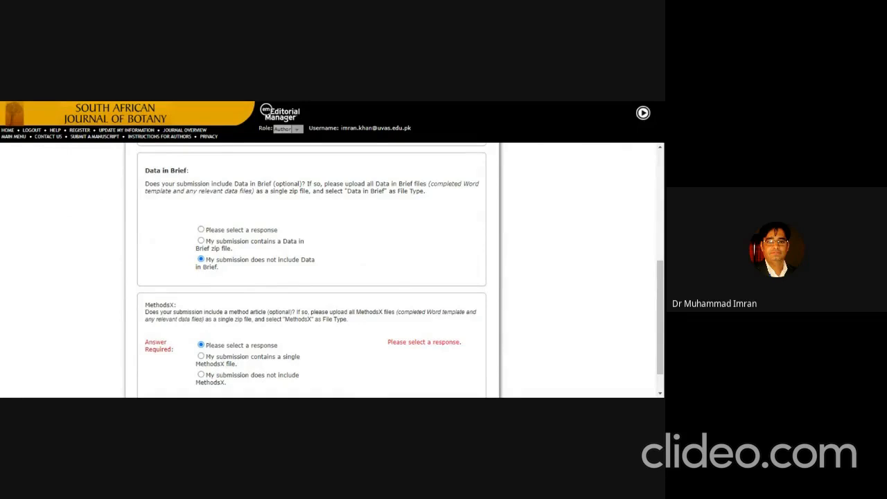
scroll(401, 271, down, 1)
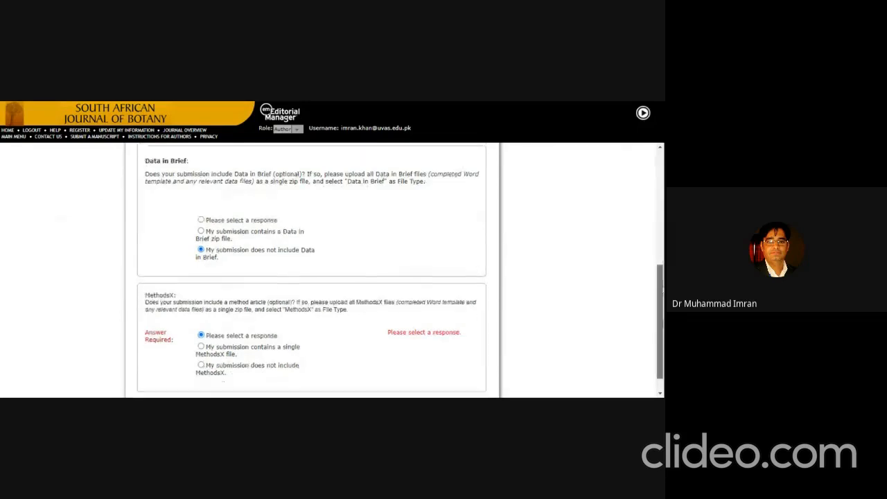
scroll(394, 272, down, 2)
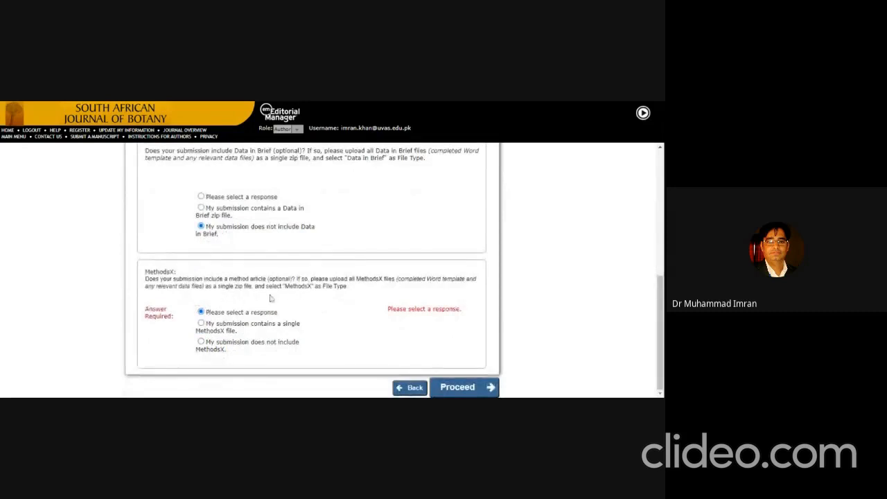
click(208, 350)
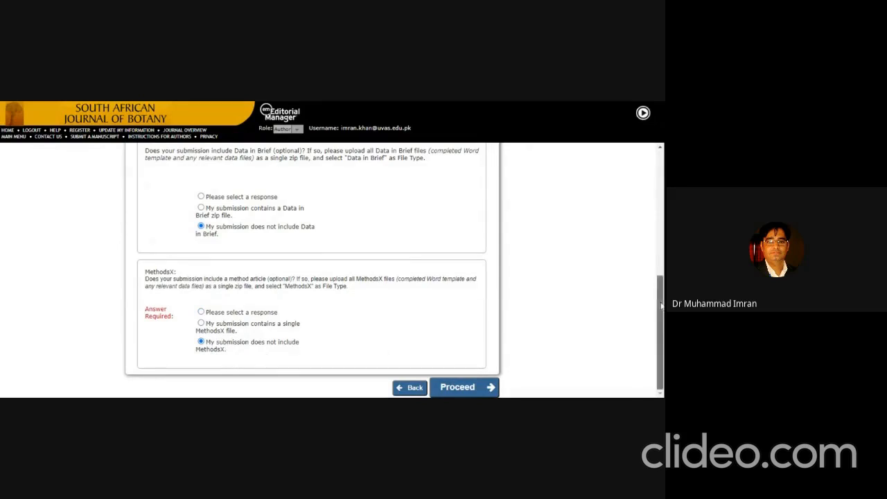
click(478, 386)
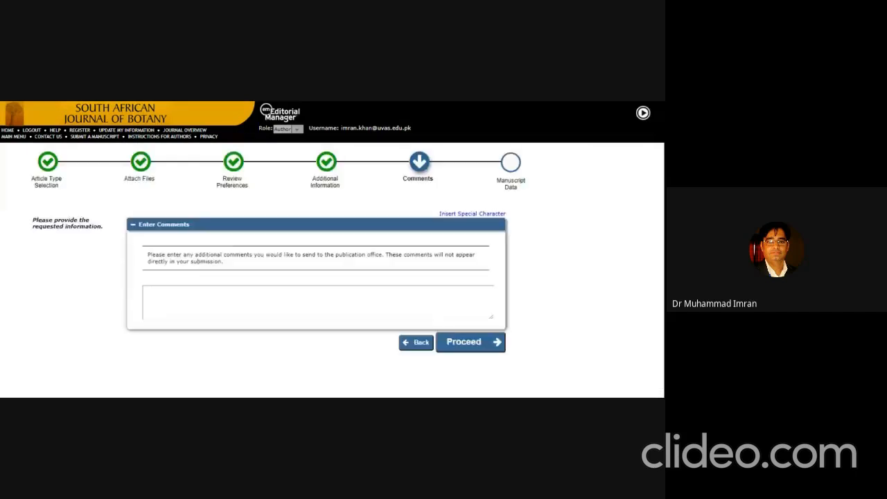
- Enter a comment for the publication office beginning "Honey production is a growing industry in Pakistan" and proceed to the manuscript data
click(317, 303)
click(318, 302)
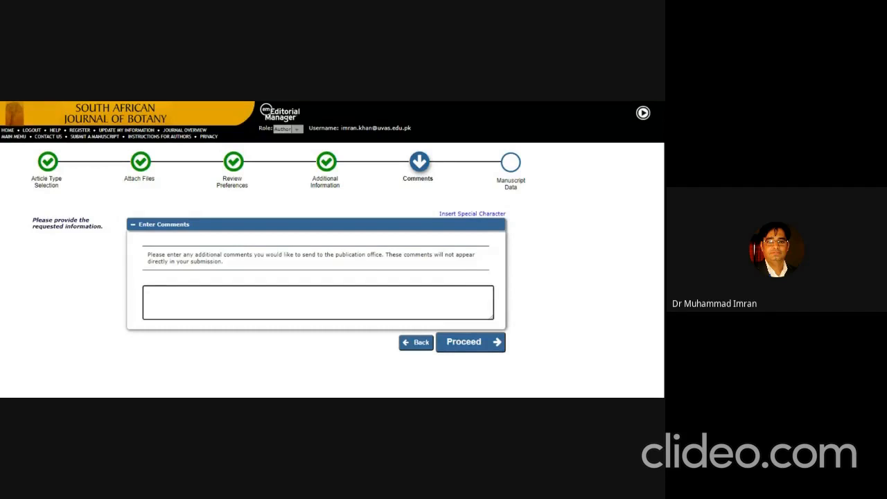
click(471, 341)
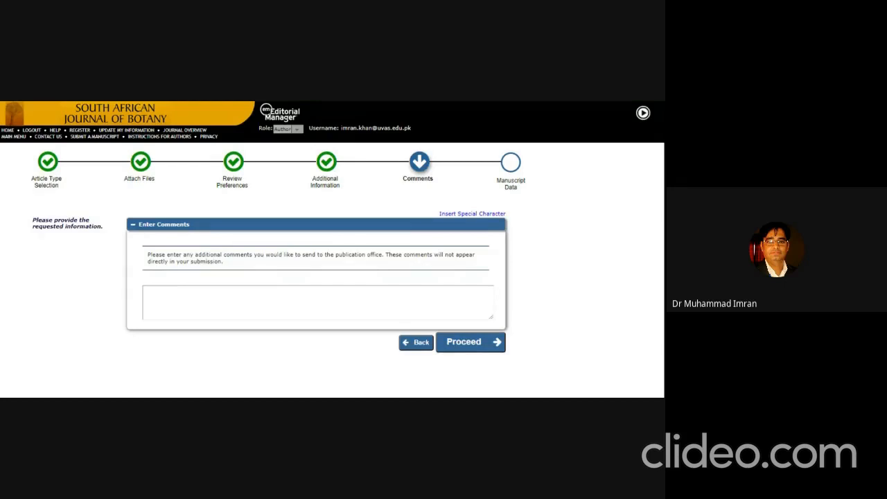
click(305, 305)
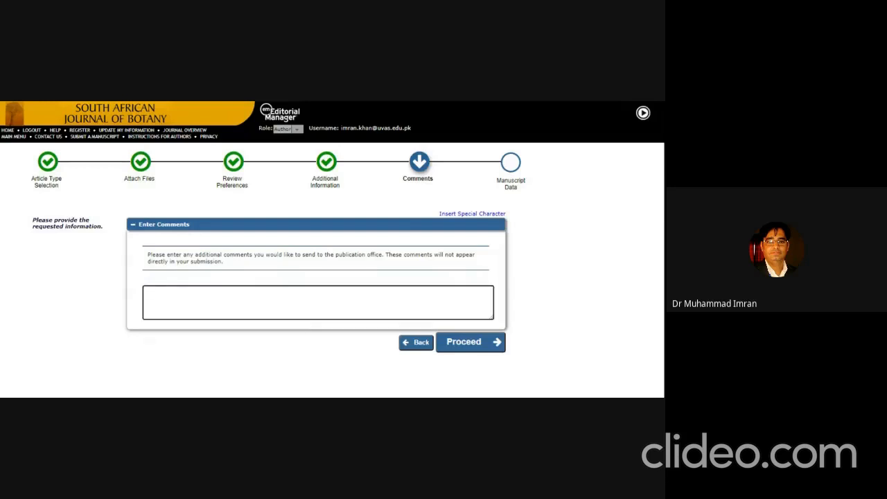
text(Honey production is a growing industry in Pakistan due to its potential medicinal forest-based industry and foreign exchange earner. The characteristics of honey samples varied according to plant species. Variations in vegetation and climatic conditions are the most import factors which affect honey yield and composition. The 21 honey samples were collected from 7 cities of Pakistan. Honey samples have same values of protein, moisture, fat, fibre, ash and sugars with slight variation (1-2%). This research activity helps to identify a unique method for the proximate analysis for honey.)
click(494, 343)
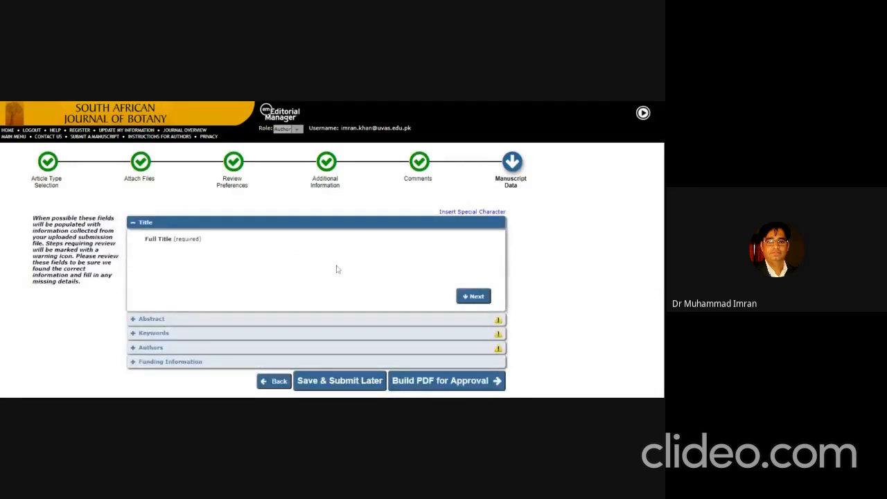
- Accept the full title as filled in, paste the manuscript's abstract and continue to the keywords
click(475, 297)
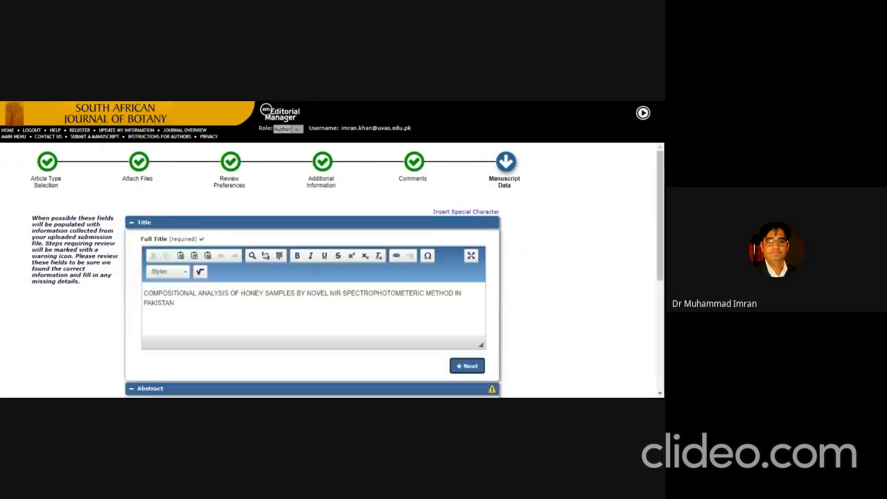
click(468, 367)
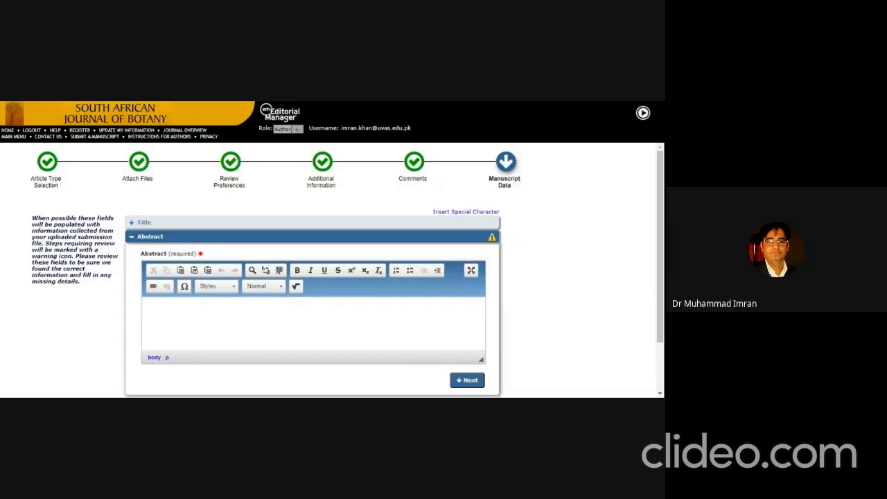
key(ctrl+v)
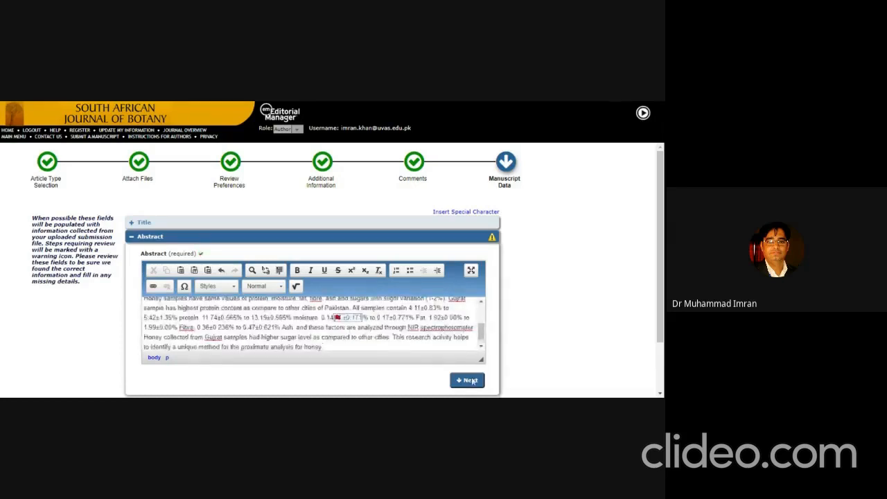
click(474, 382)
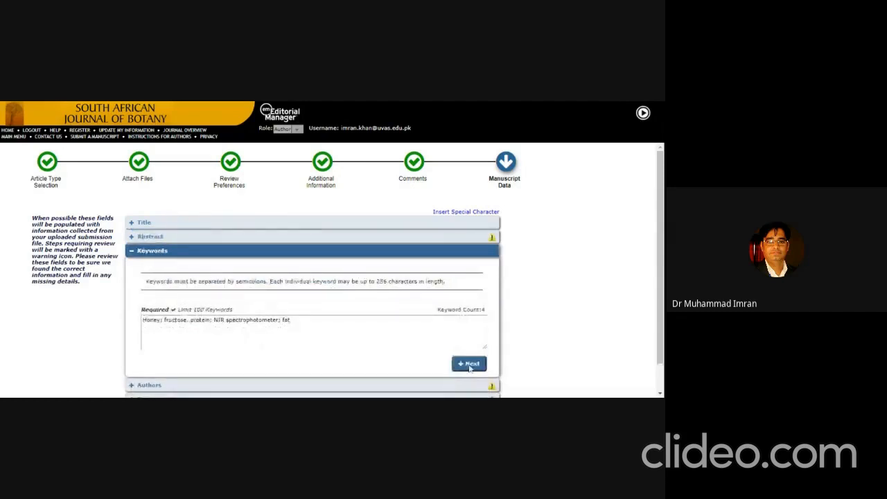
- Accept the existing keywords and author list, and collapse the Funding Information section
click(469, 368)
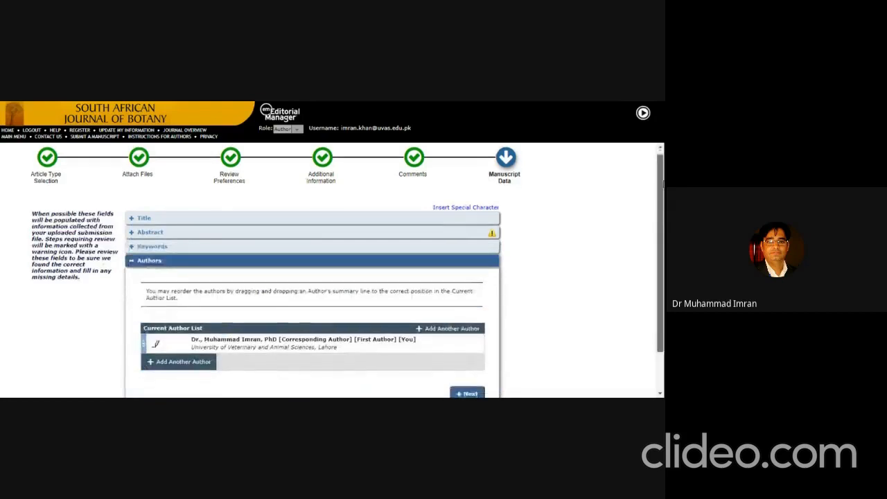
scroll(663, 183, down, 2)
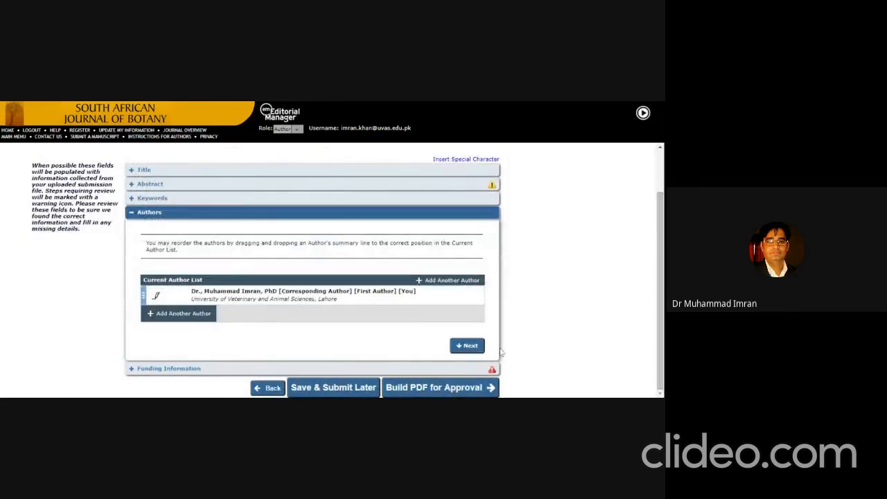
click(469, 346)
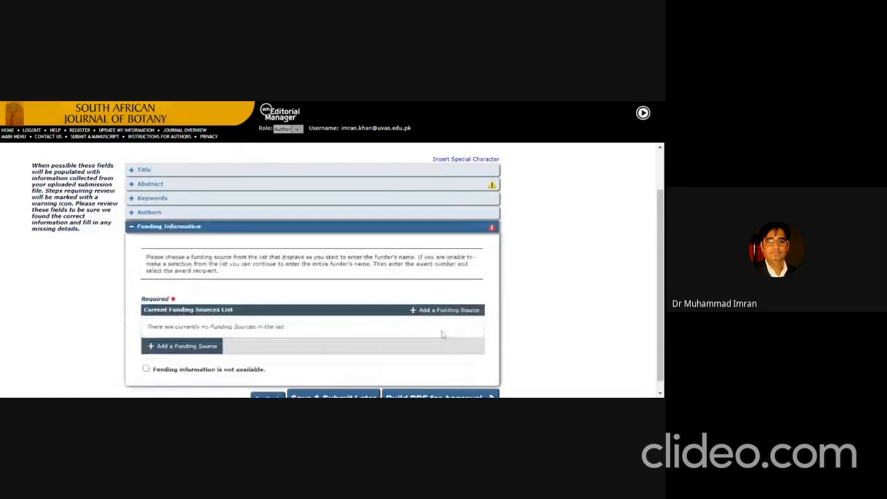
click(492, 230)
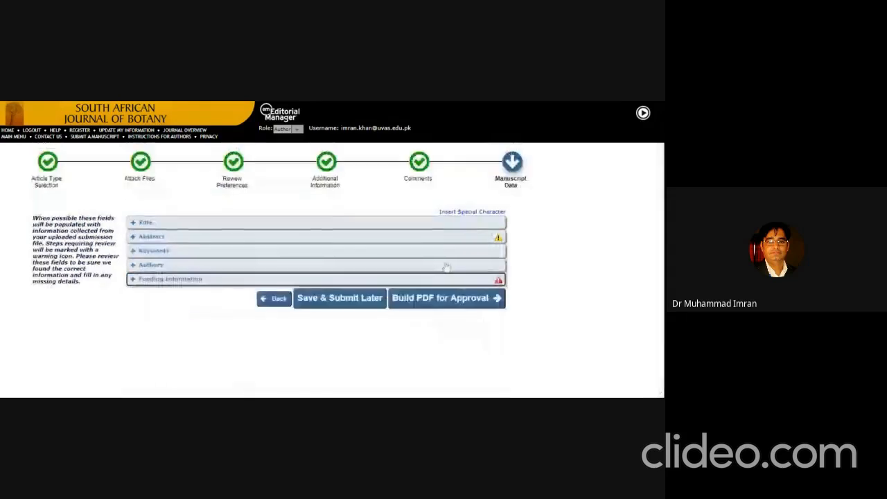
- Reopen the Authors section, accept the current author list and continue to the funding information
click(447, 266)
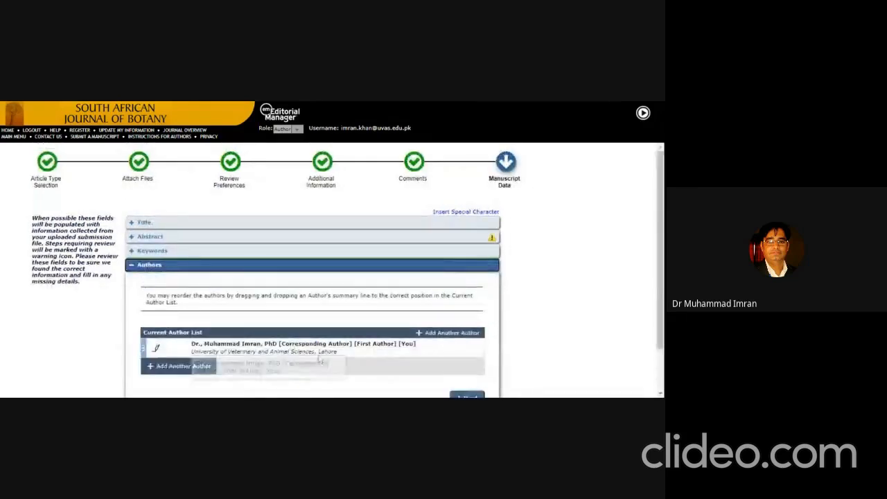
scroll(660, 284, down, 2)
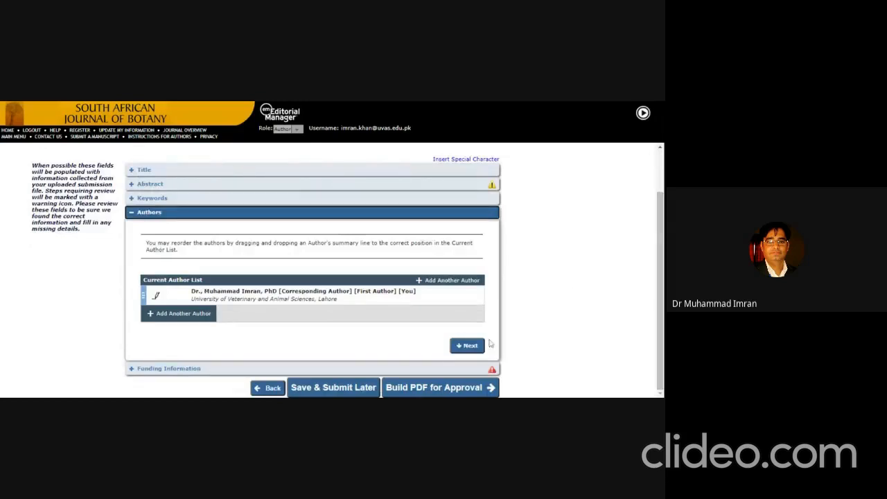
click(468, 345)
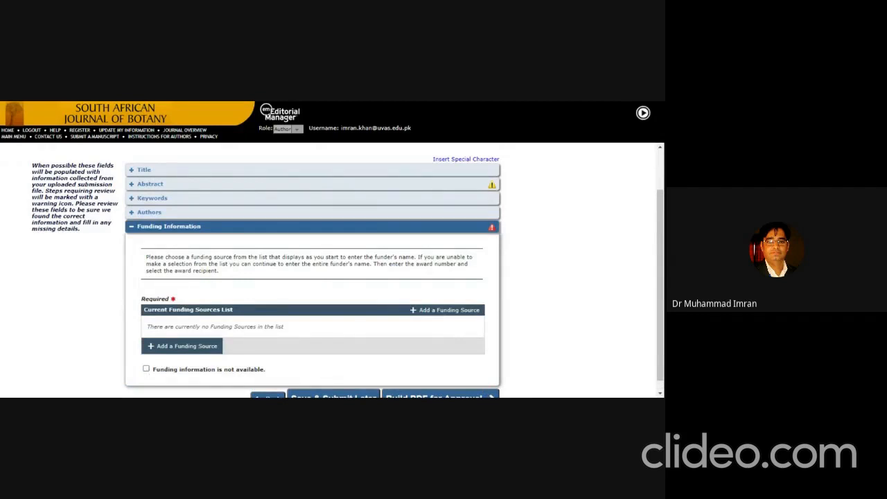
- Mark the funding information as not available and try to build the PDF for approval
click(146, 370)
drag(661, 242, 662, 316)
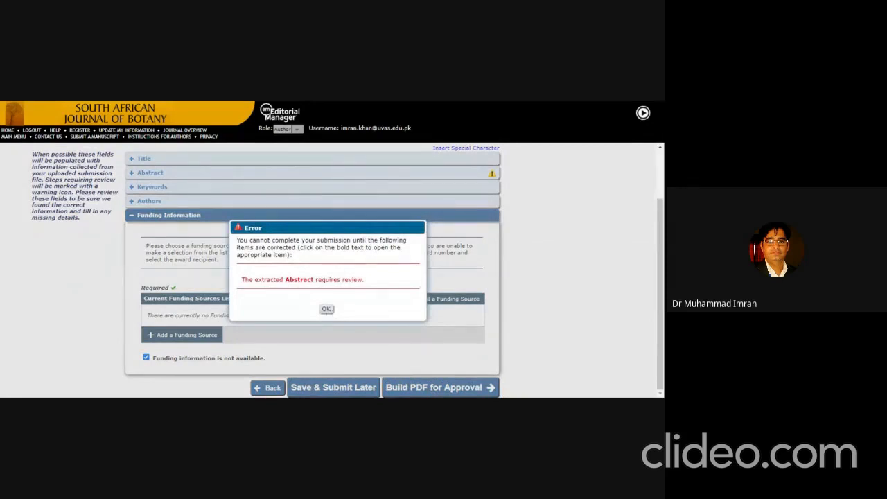
click(327, 310)
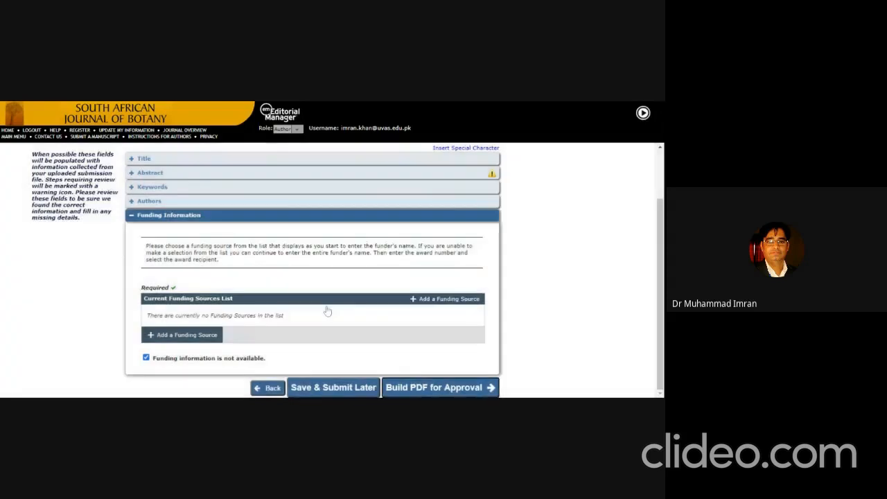
- Resolve the abstract review by keeping the existing abstract, and build the PDF for approval
click(302, 159)
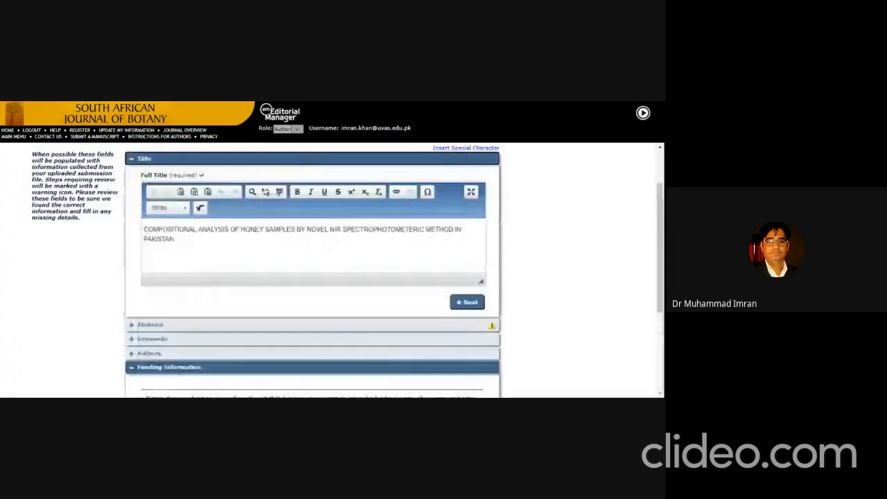
click(291, 324)
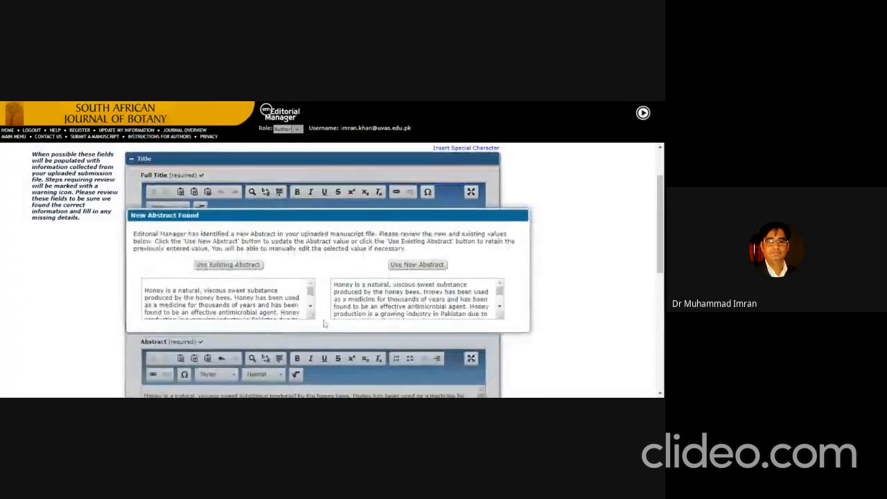
click(250, 264)
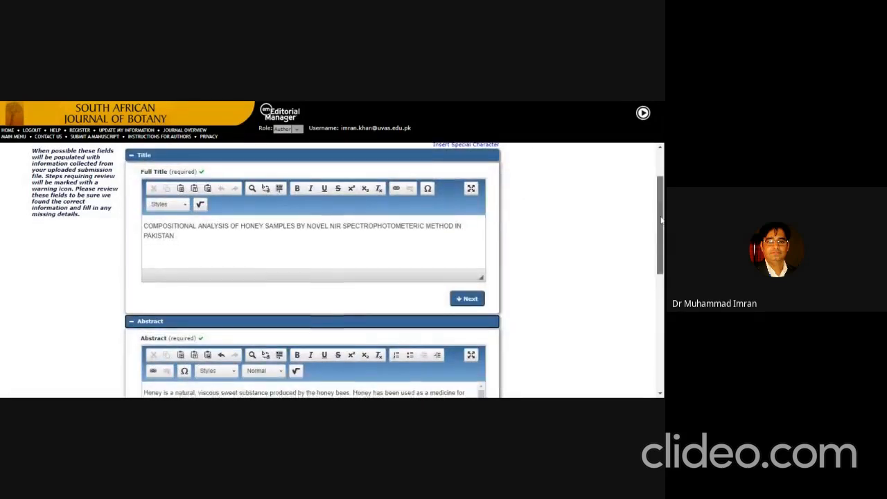
scroll(661, 215, down, 4)
scroll(416, 351, down, 2)
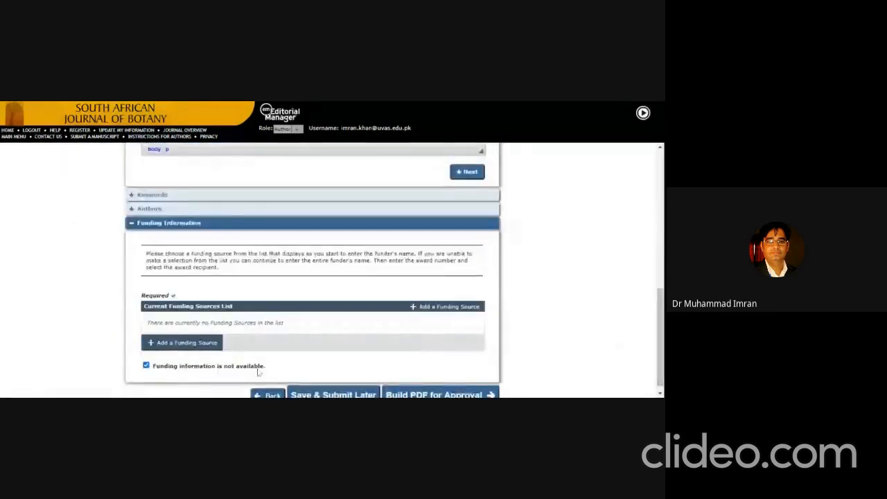
click(425, 393)
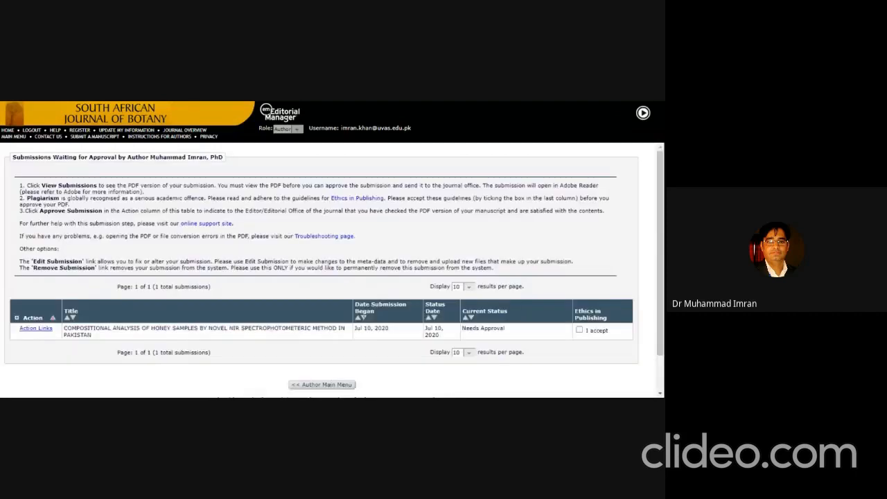
- Examine the actions offered for the honey samples manuscript awaiting approval, including editing and approving the submission
click(36, 328)
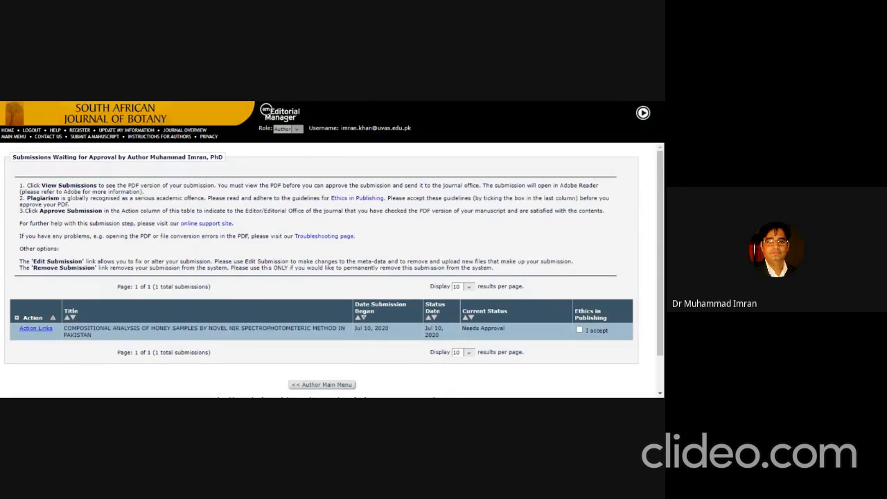
mouse_move(41, 330)
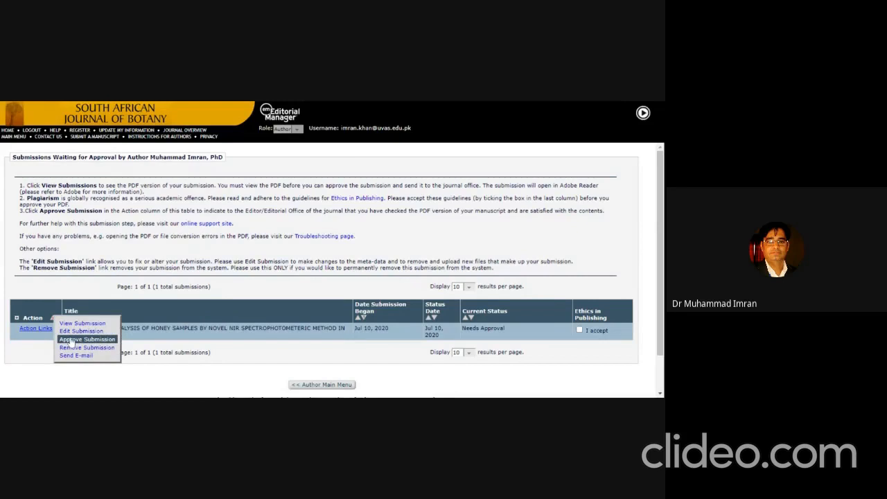
click(72, 339)
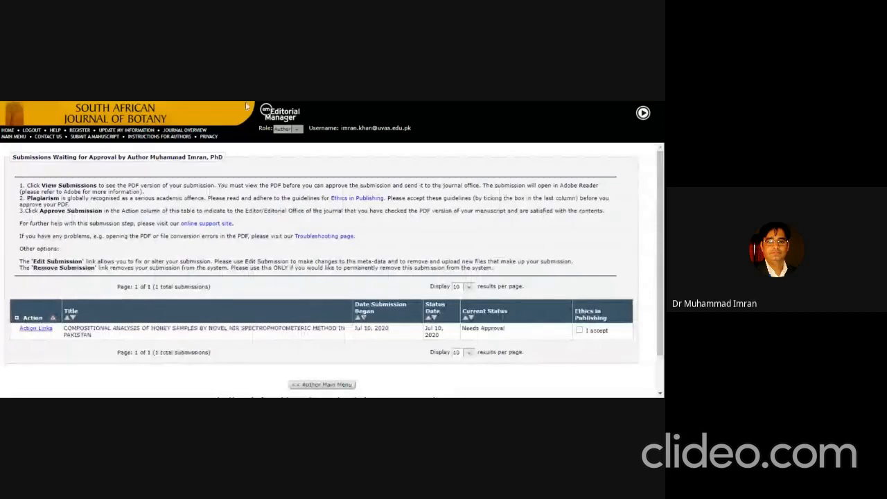
mouse_move(41, 328)
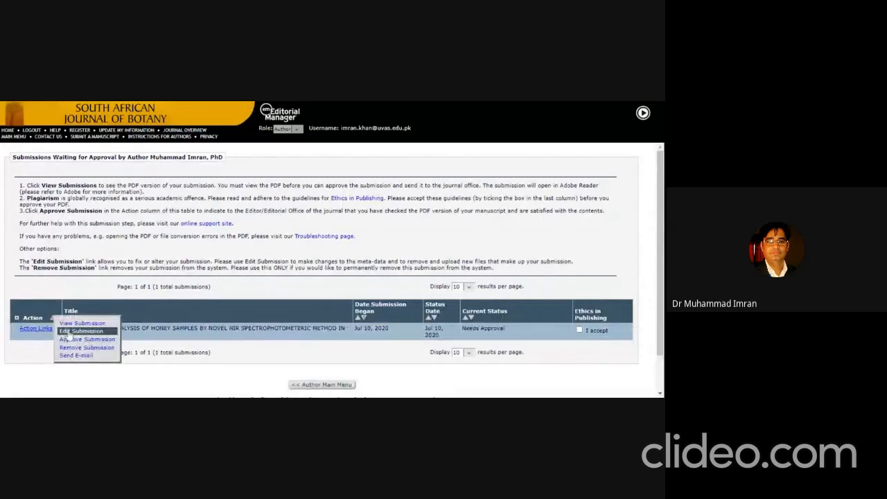
click(69, 332)
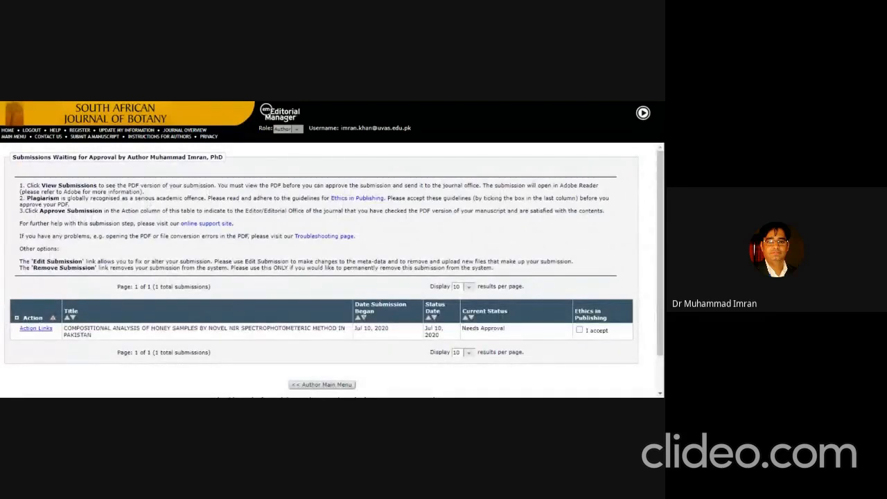
click(36, 330)
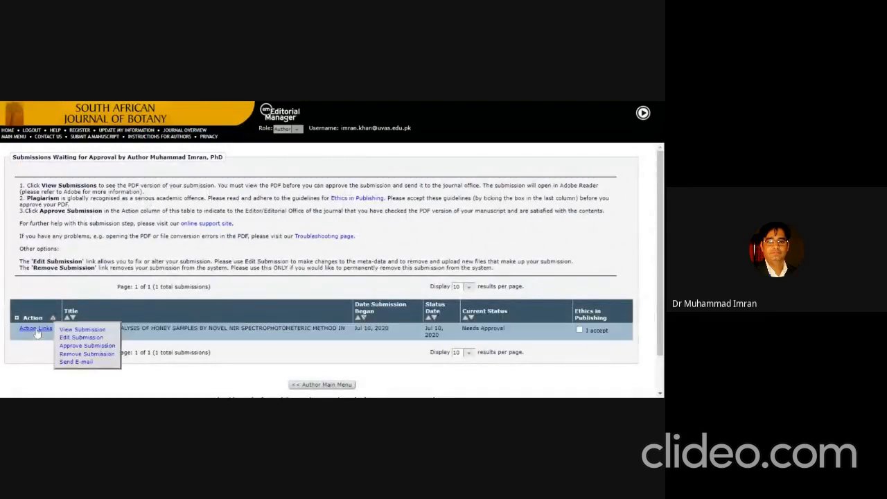
click(77, 346)
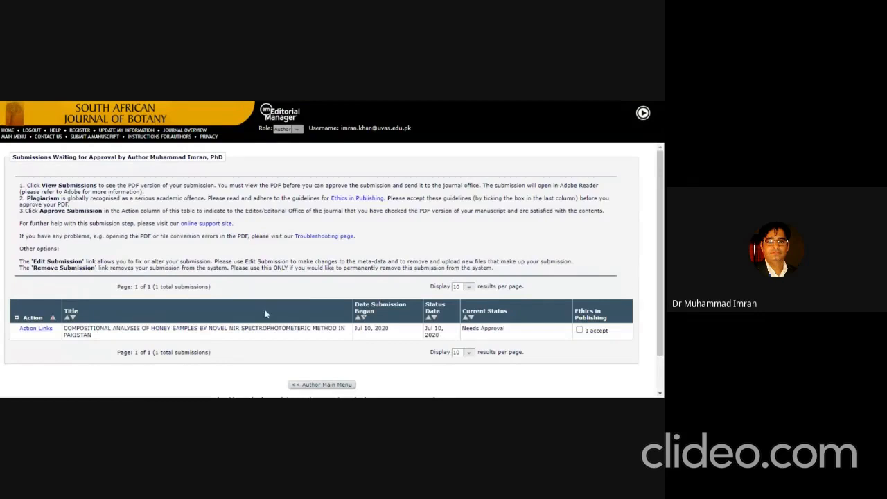
click(347, 387)
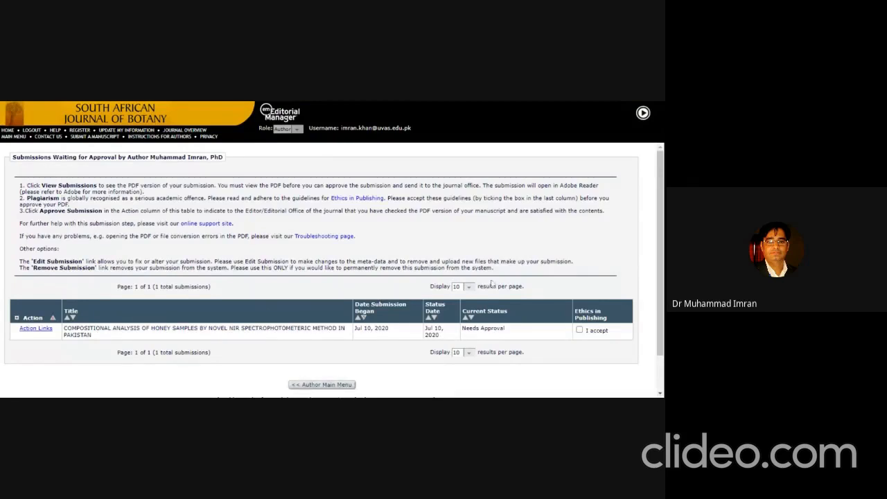